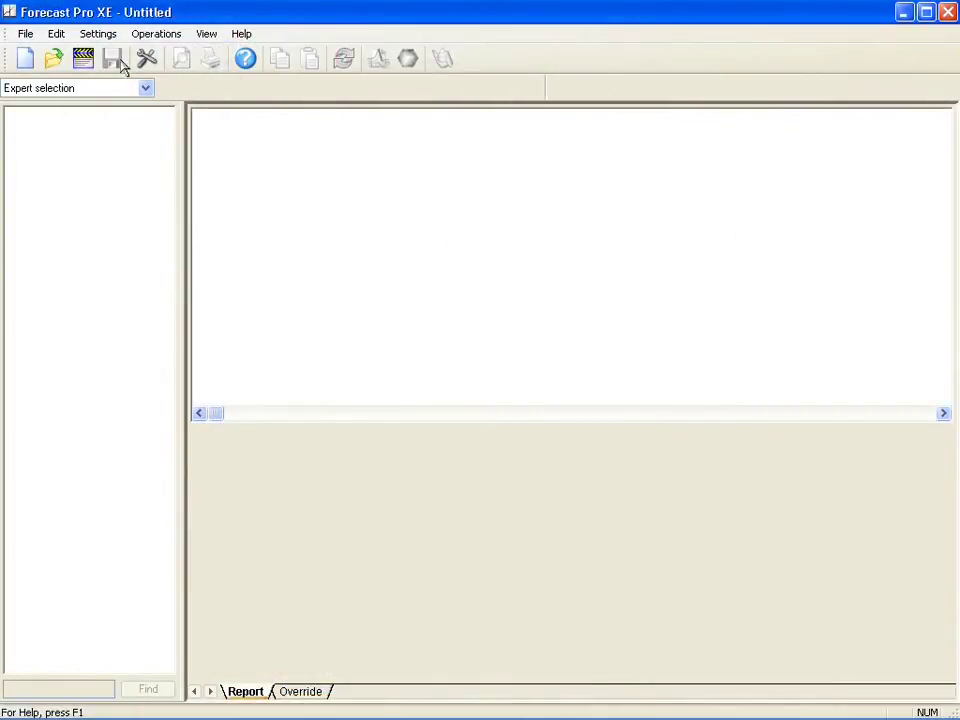
Open the ABC Photo.XLS workbook and run a forecast for the iCamera series
left_click(53, 58)
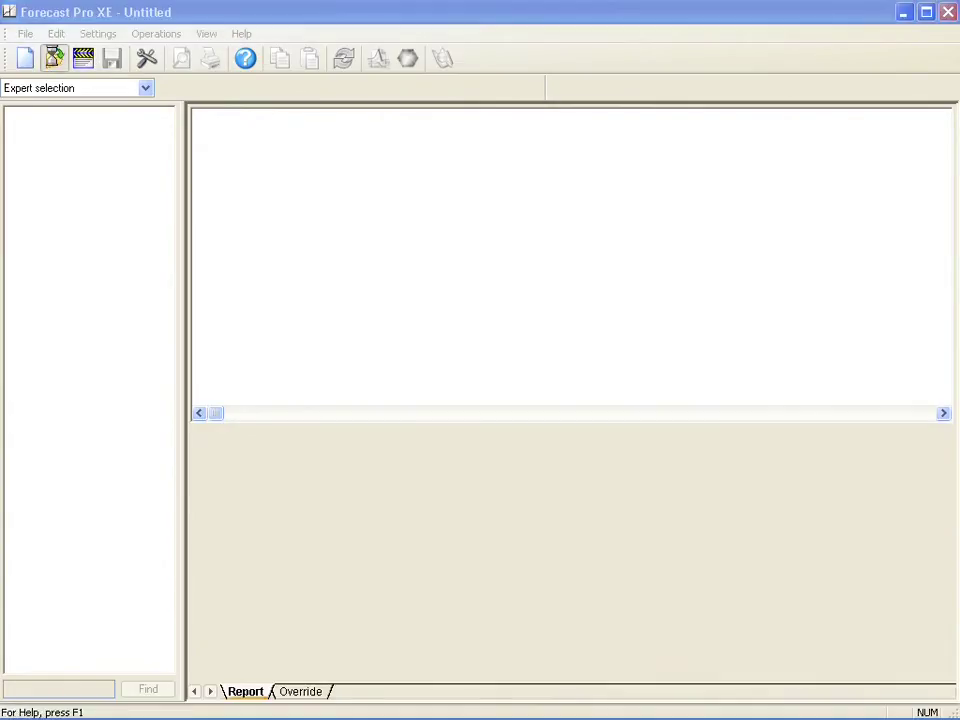
left_click(336, 254)
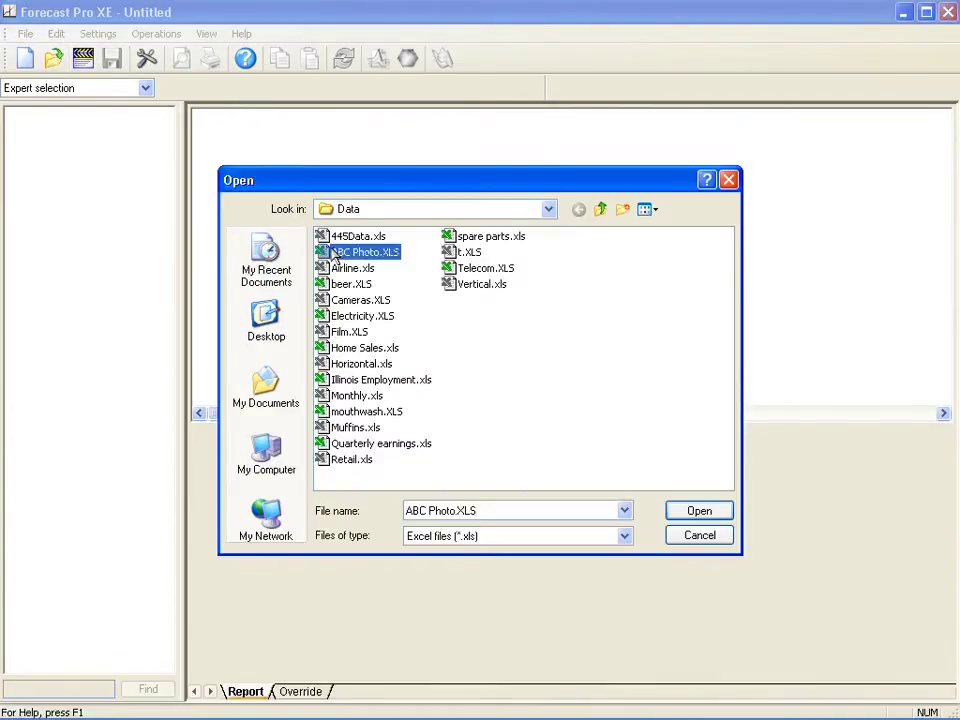
left_click(699, 511)
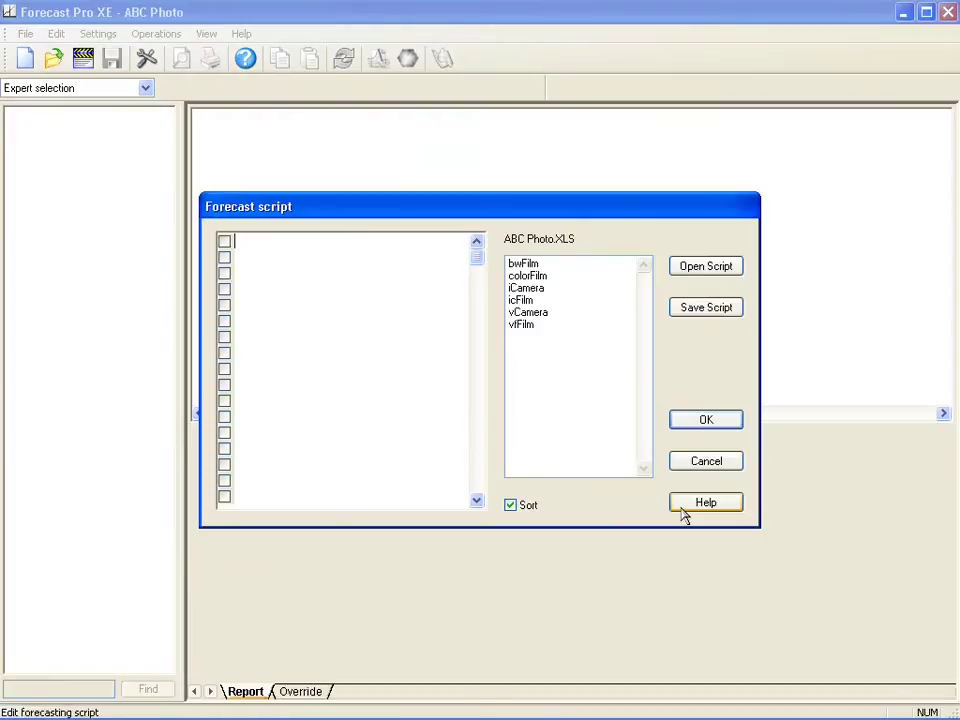
double_click(525, 289)
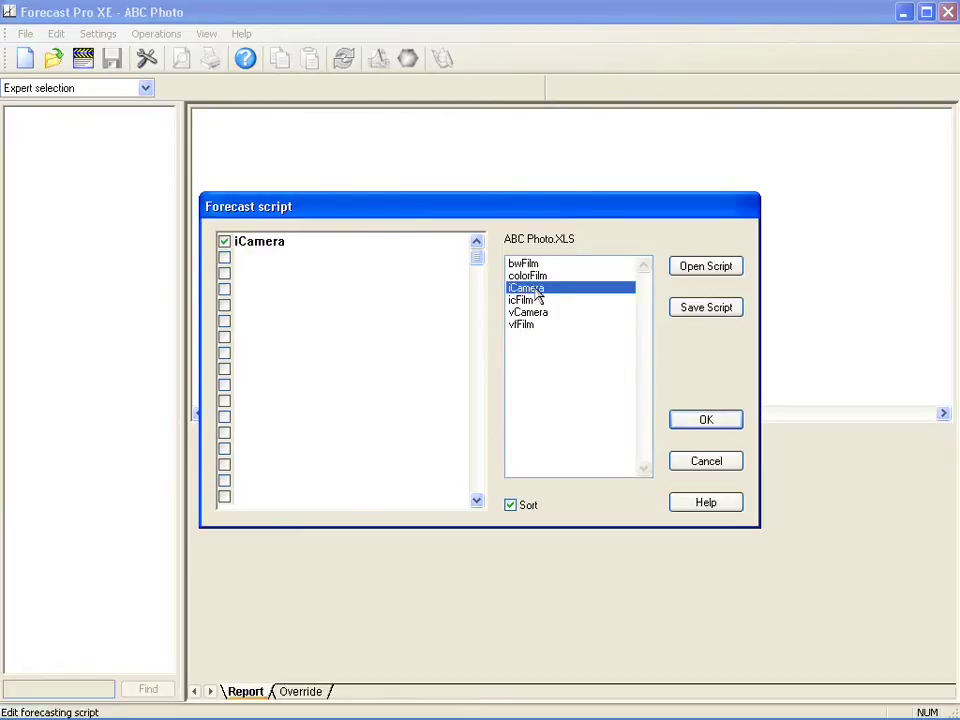
left_click(705, 421)
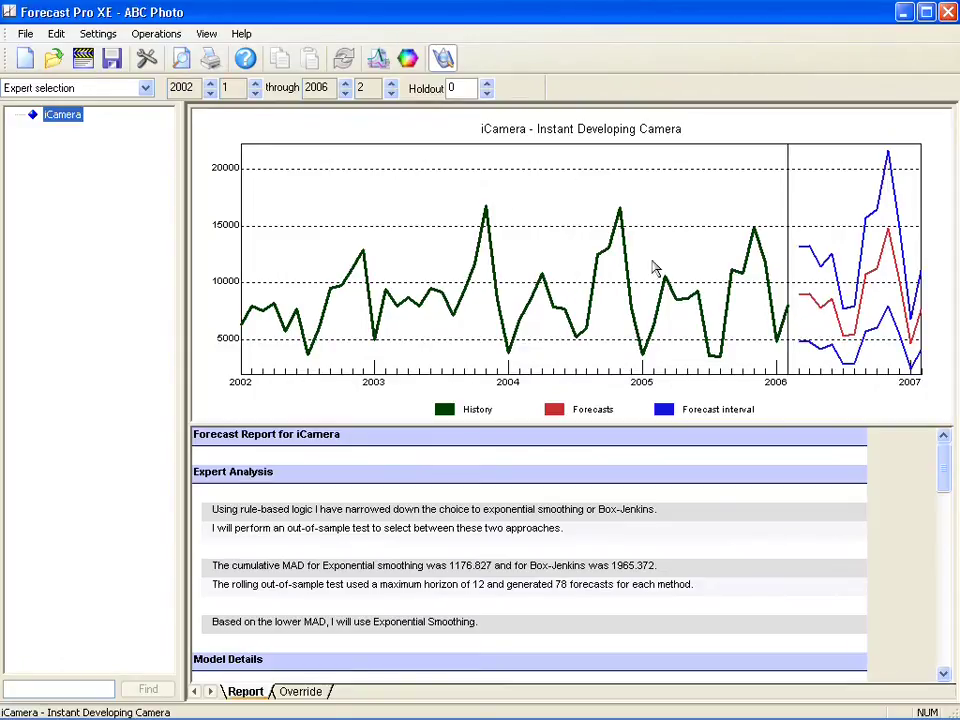
left_click(366, 230)
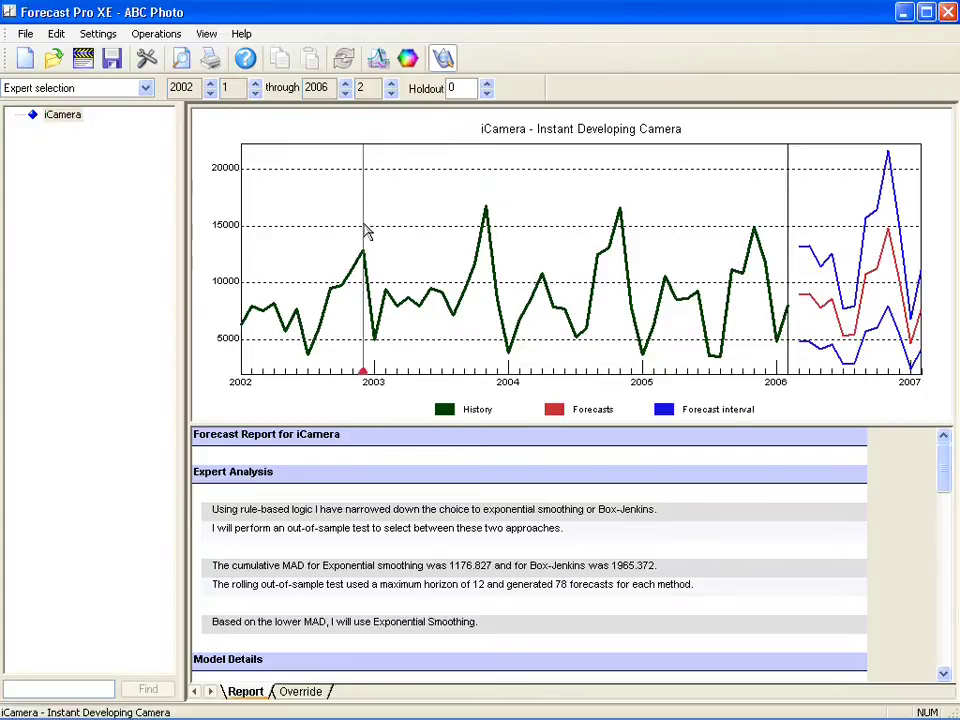
left_click_drag(367, 230, 488, 200)
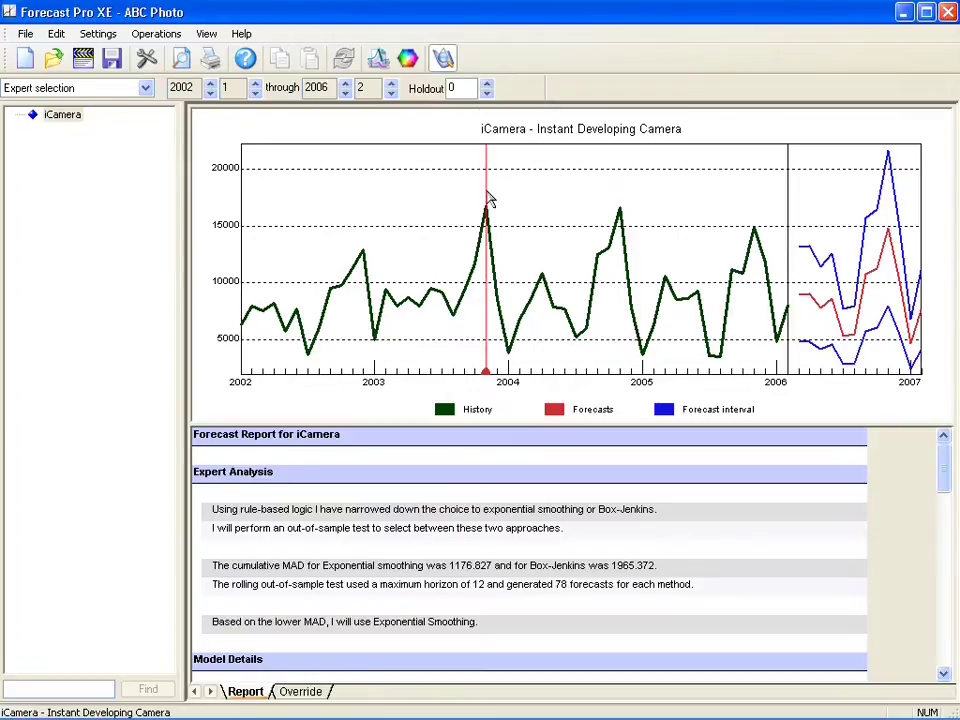
left_click(619, 191)
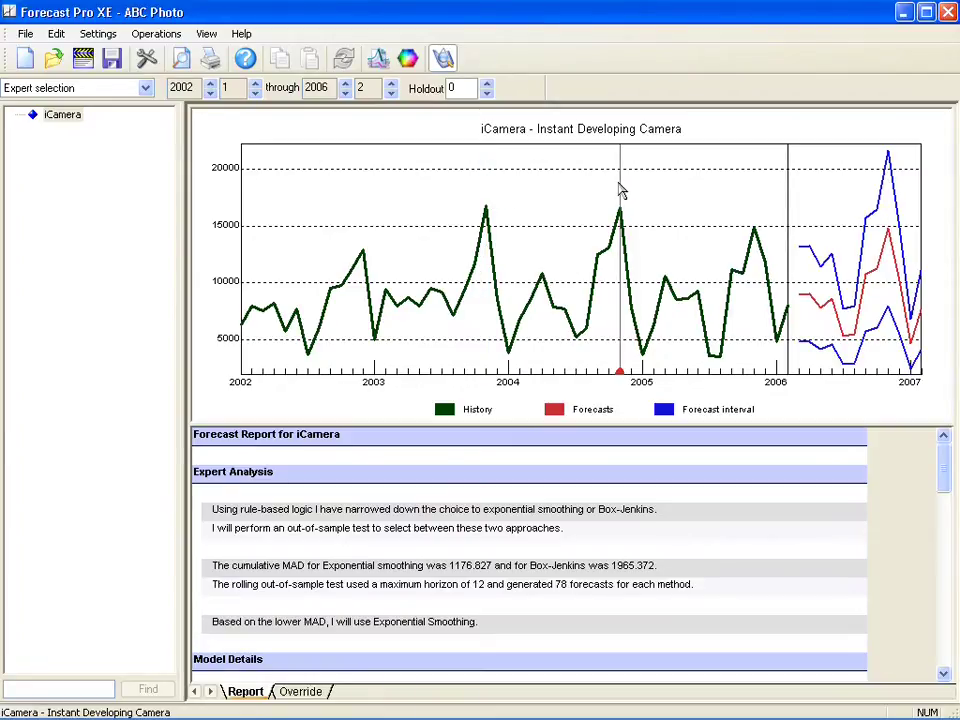
left_click(755, 195)
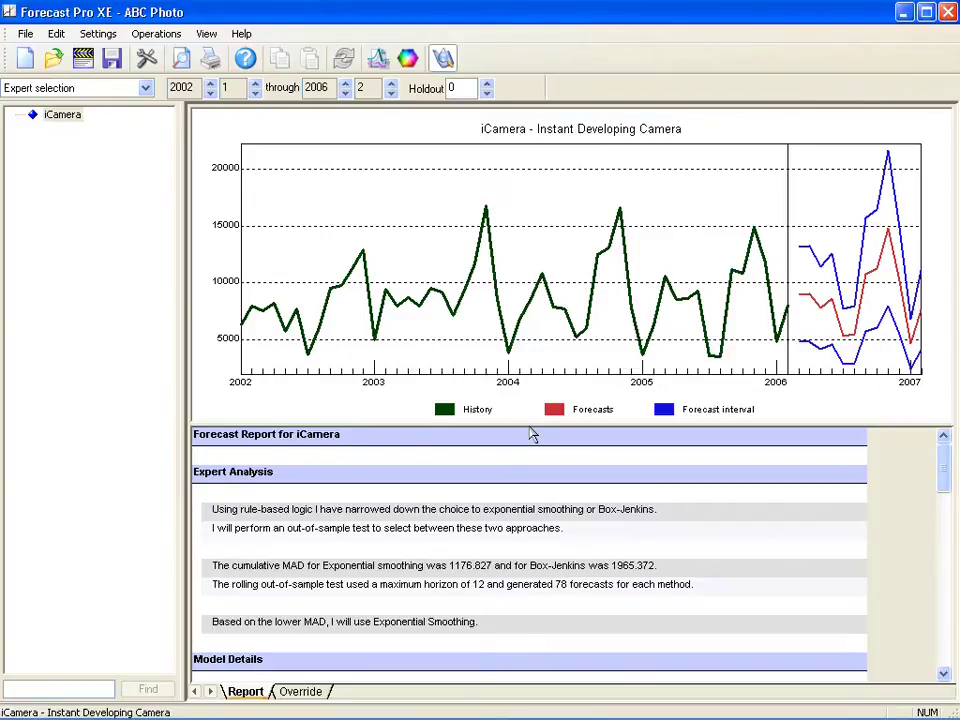
Shrink the iCamera chart and scroll the report down to Forecast Data, then show report display options
left_click_drag(529, 422, 527, 305)
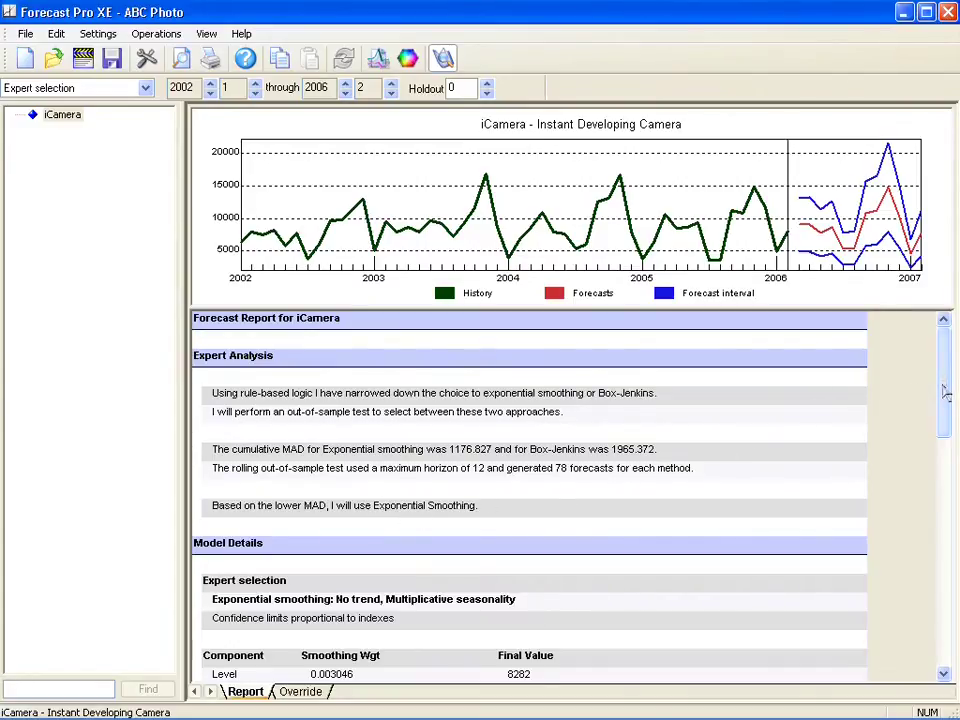
left_click_drag(946, 393, 944, 460)
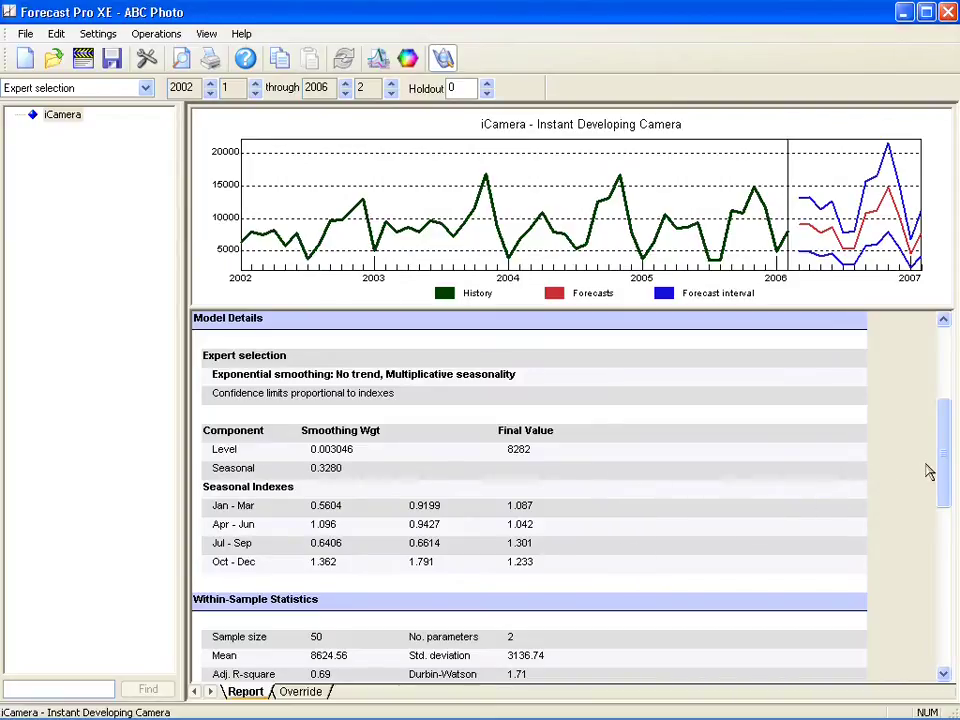
left_click_drag(943, 454, 928, 546)
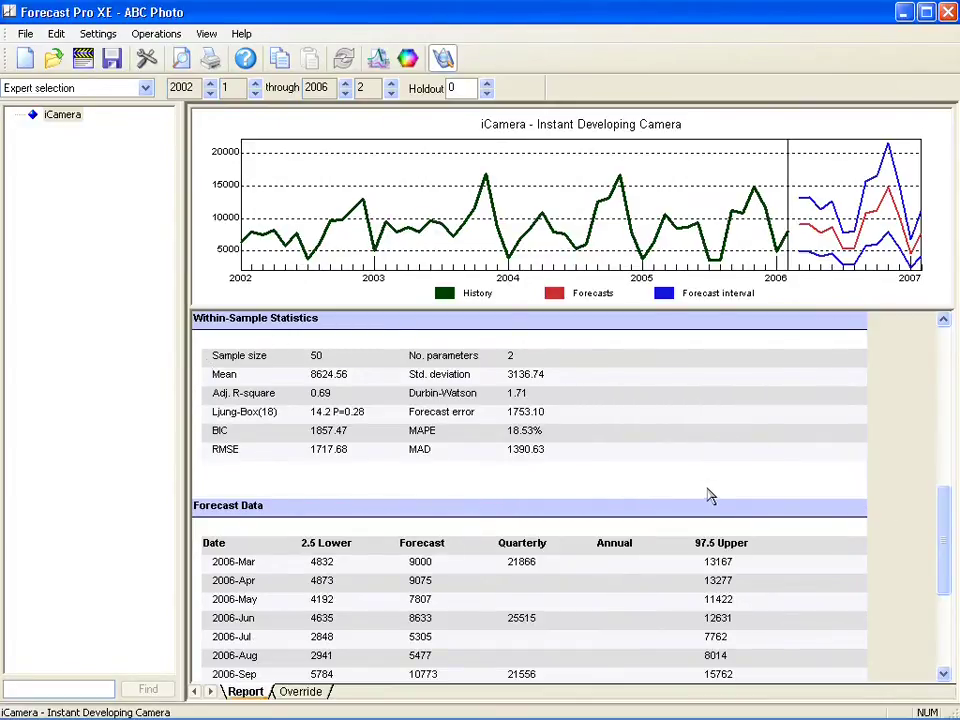
left_click_drag(940, 510, 936, 564)
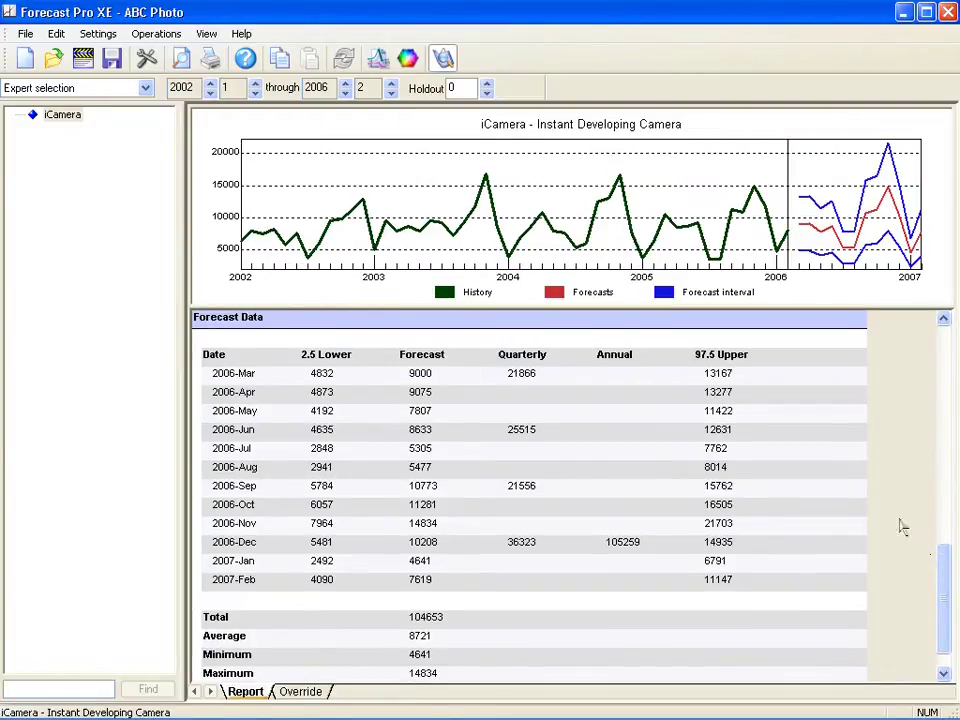
left_click(290, 107)
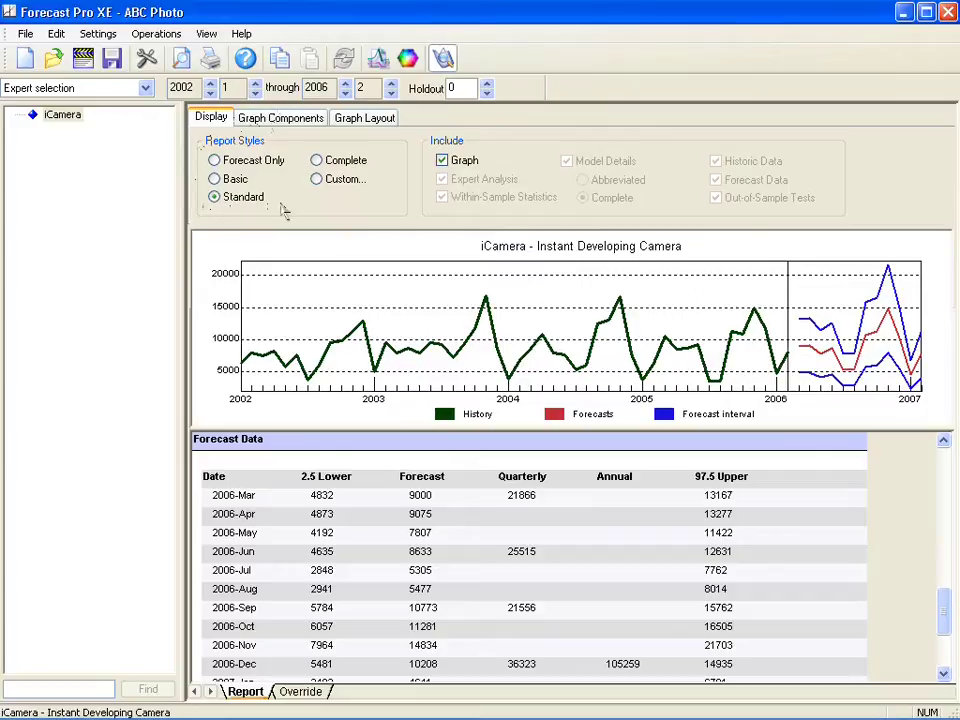
Try the Forecast Only and Basic report styles, return to Standard, and enlarge the chart
left_click(214, 160)
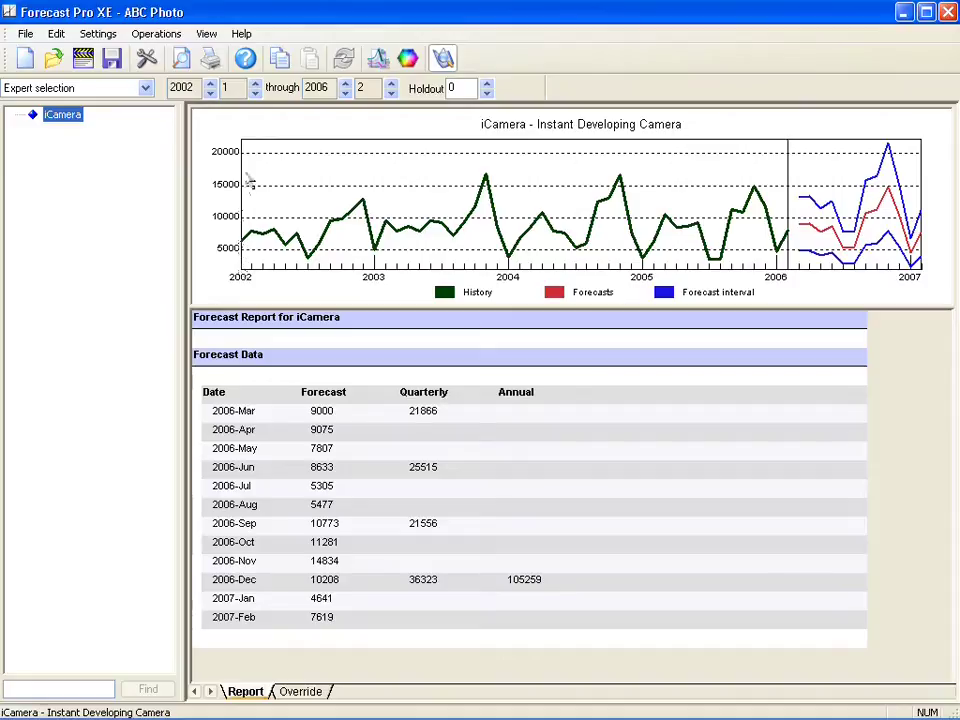
left_click(189, 100)
left_click(233, 180)
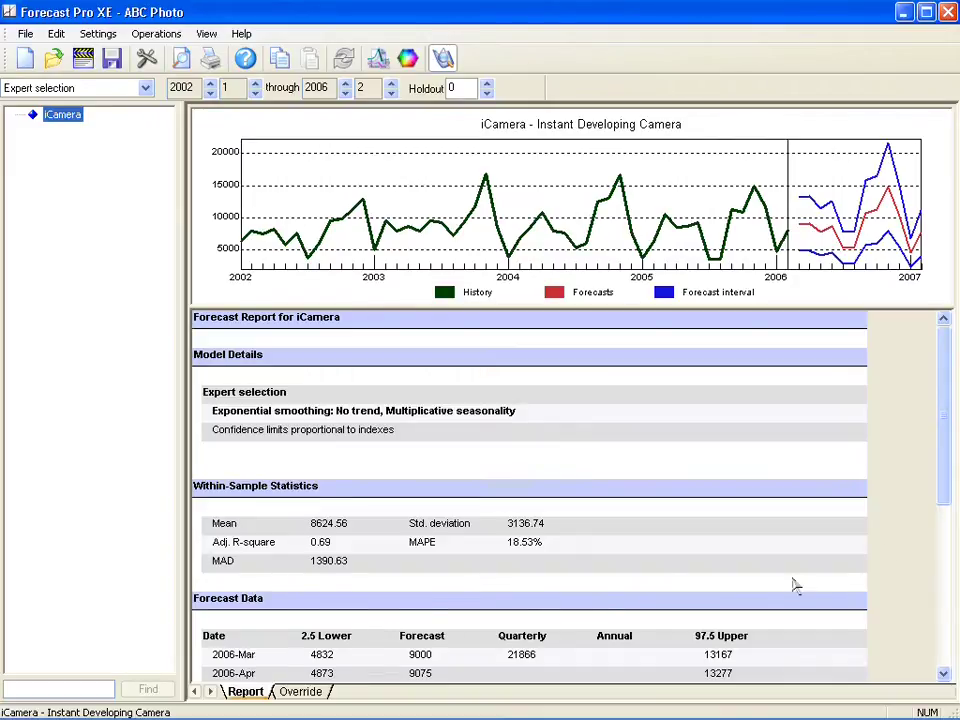
left_click_drag(943, 490, 943, 621)
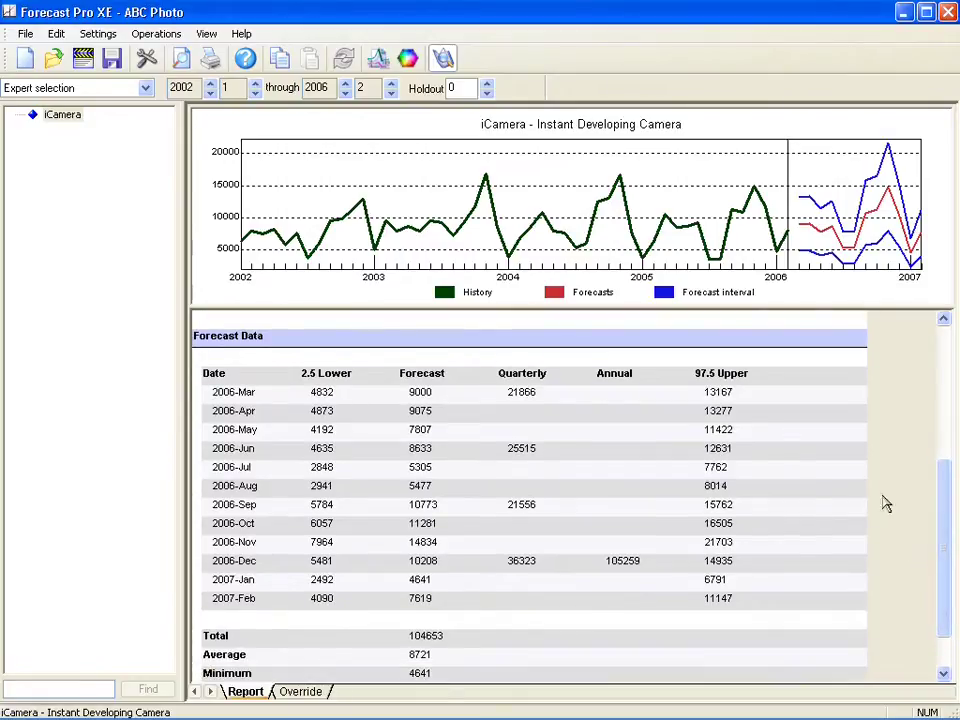
mouse_move(316, 108)
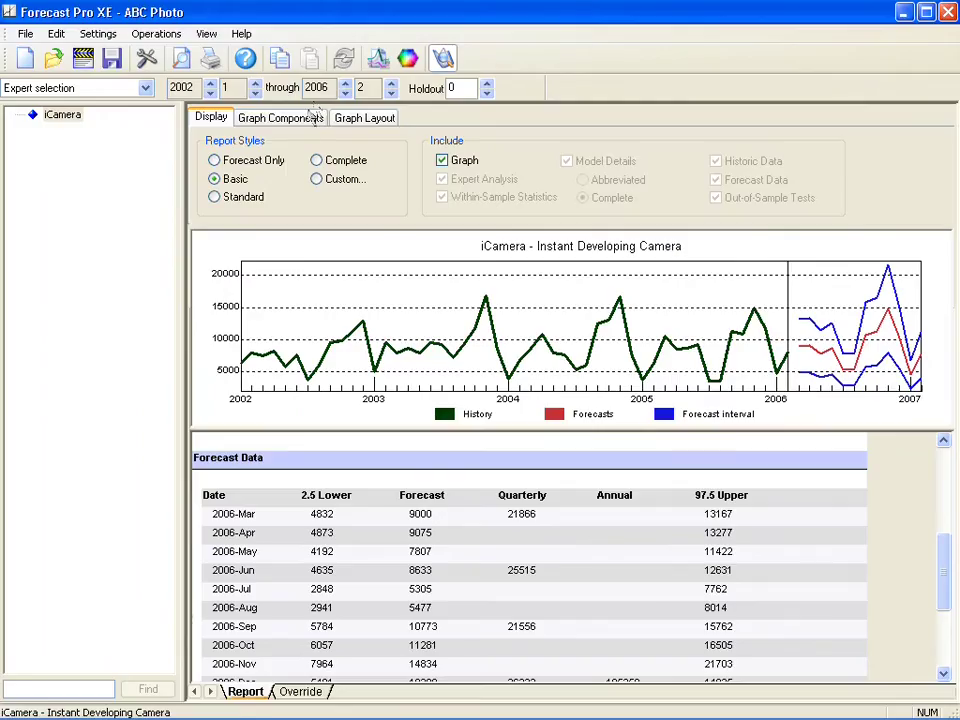
left_click(235, 199)
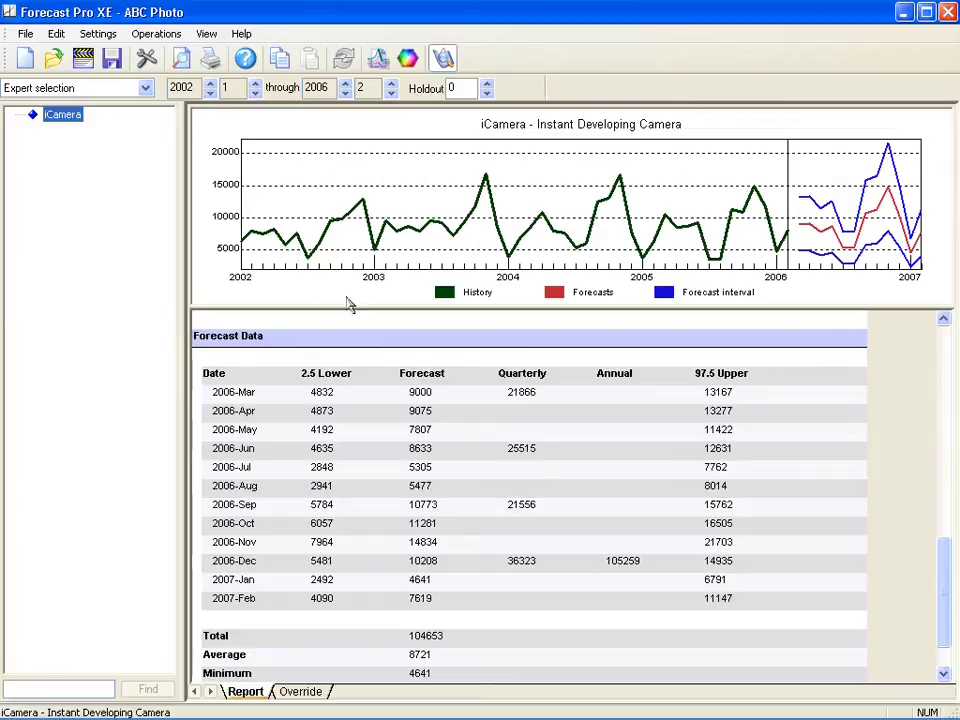
left_click_drag(347, 305, 340, 440)
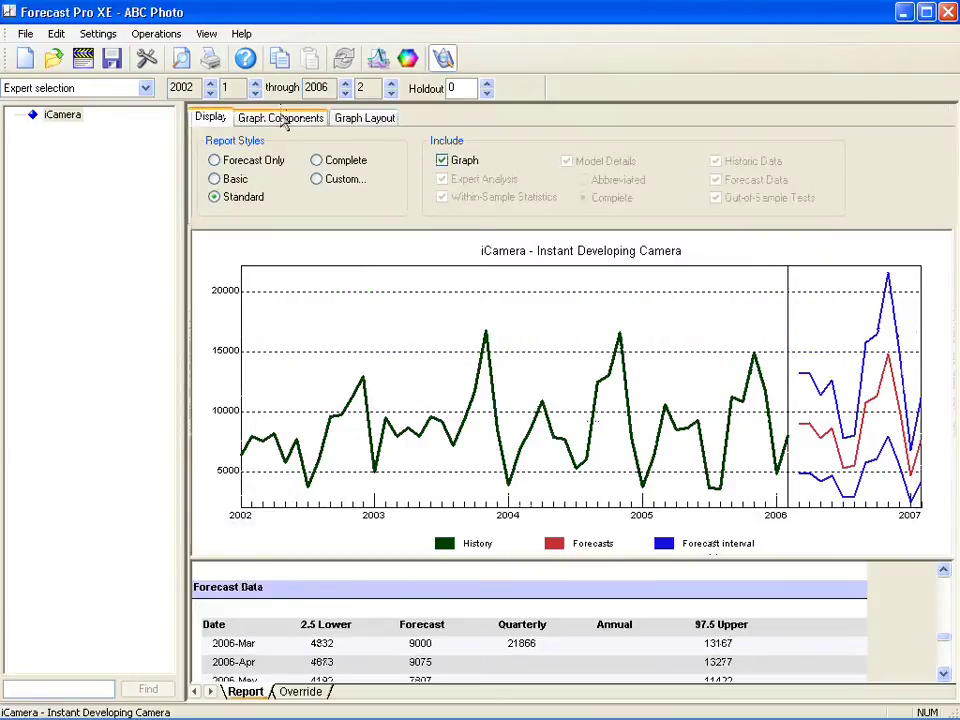
Toggle fitted values and confidence limits on the chart, leaving them as they were
left_click(285, 120)
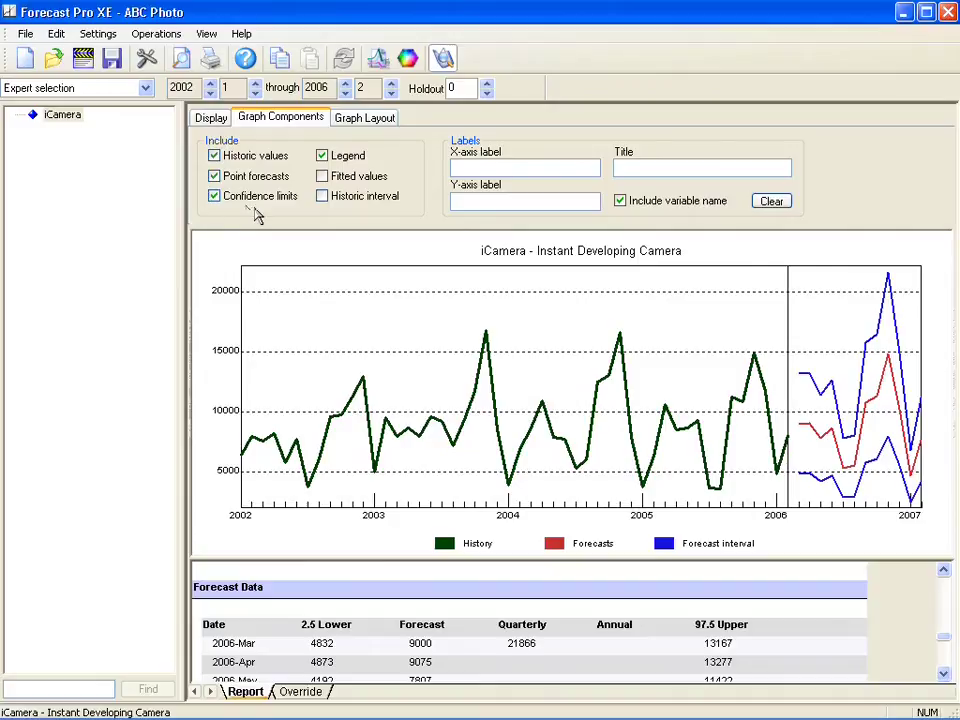
left_click(321, 178)
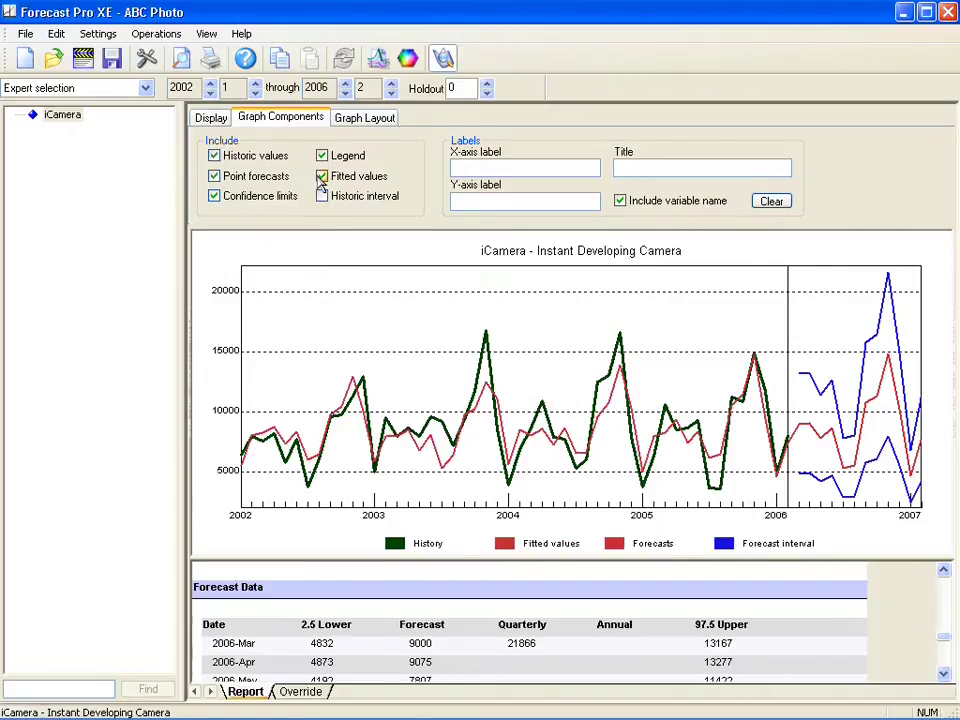
left_click(321, 178)
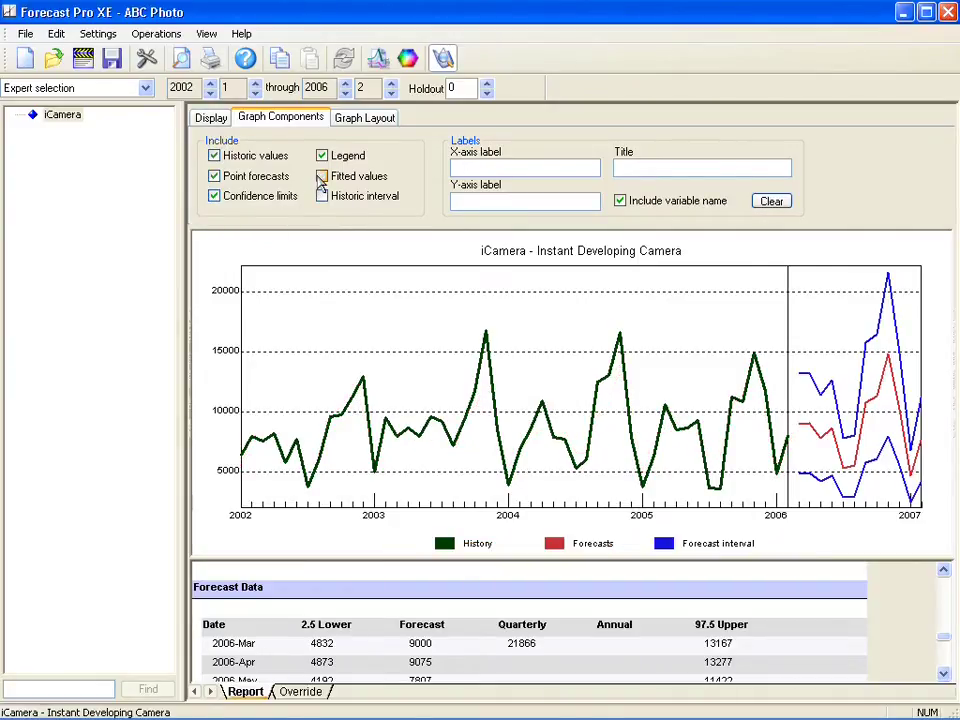
left_click(217, 199)
left_click(217, 199)
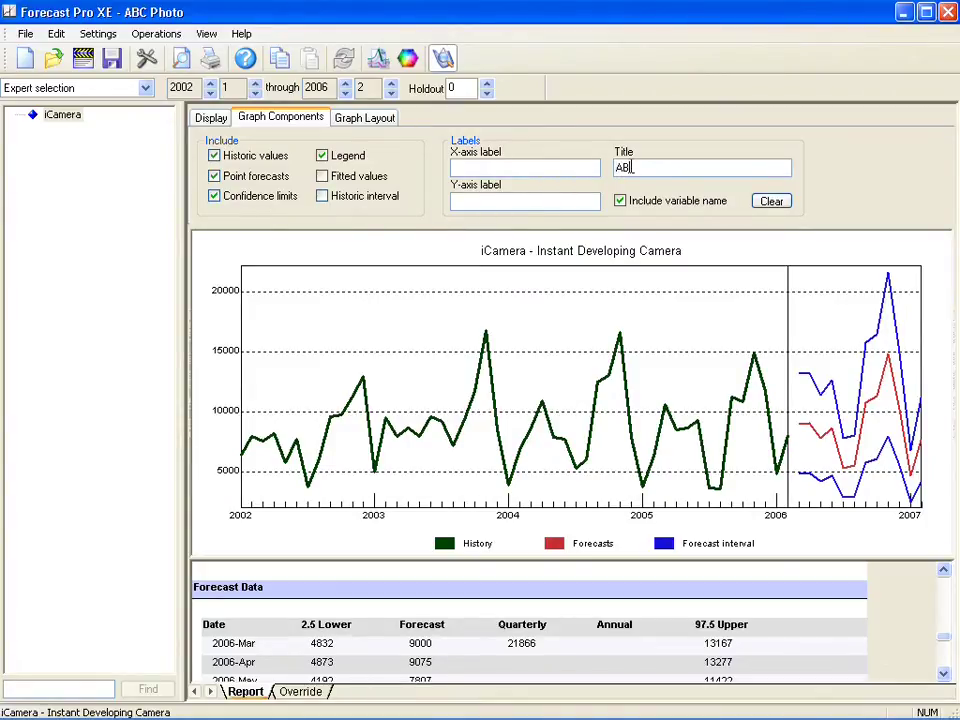
Title the chart 'ABC Photo, Inc.' with axis labels 'Monthly Shipments' and 'Unit Sales'
left_click(627, 167)
type("ABC Photo, Inc.")
left_click(571, 167)
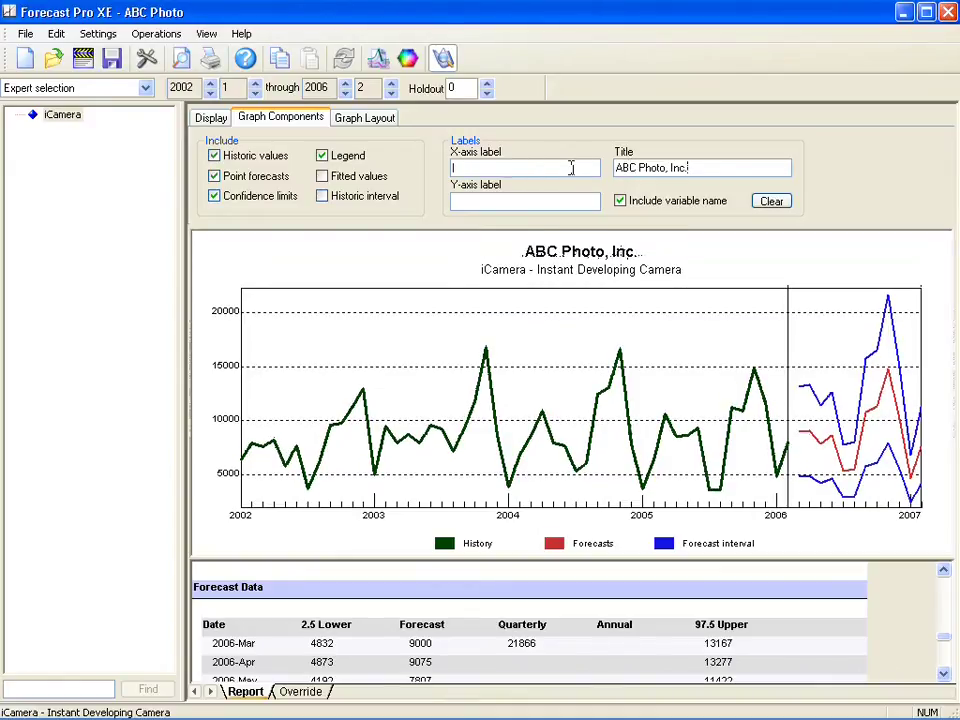
type("Monthly Shipments")
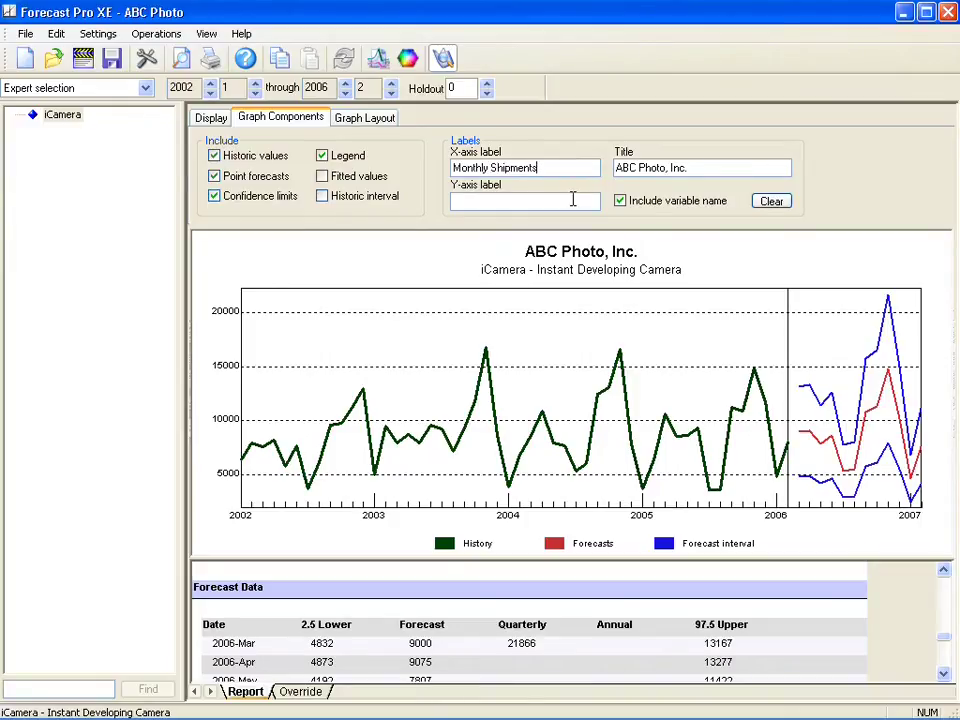
left_click(573, 200)
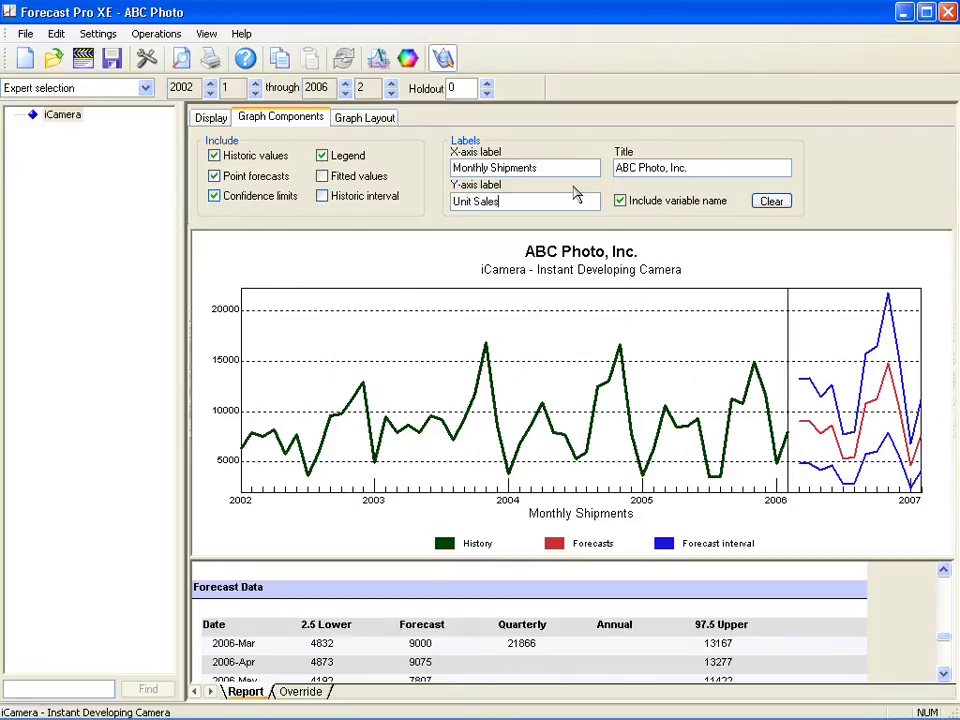
key("Tab")
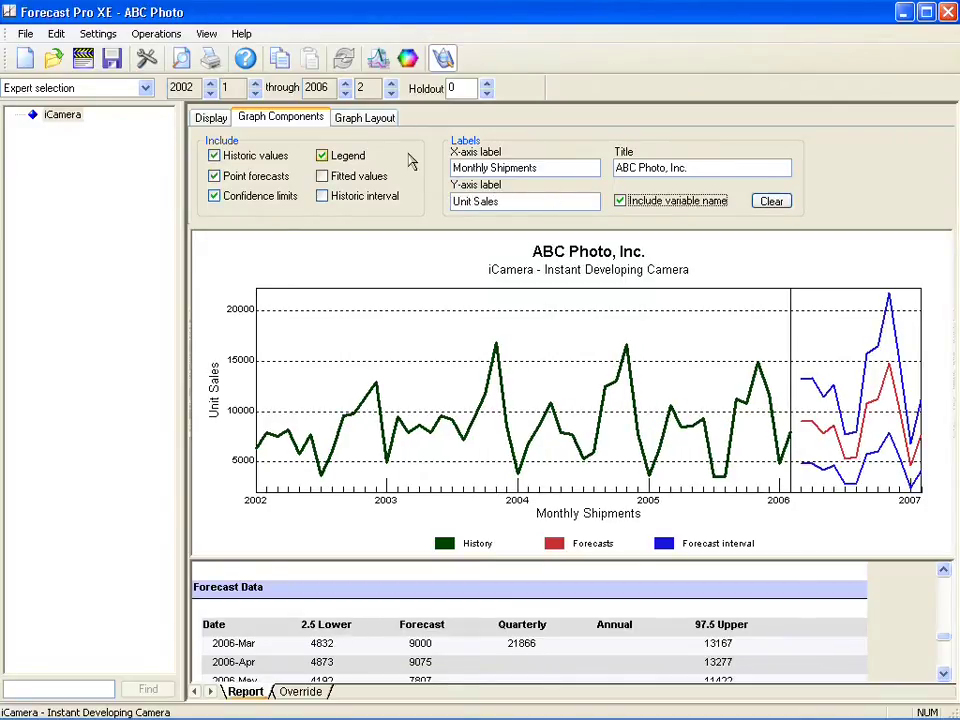
left_click(386, 121)
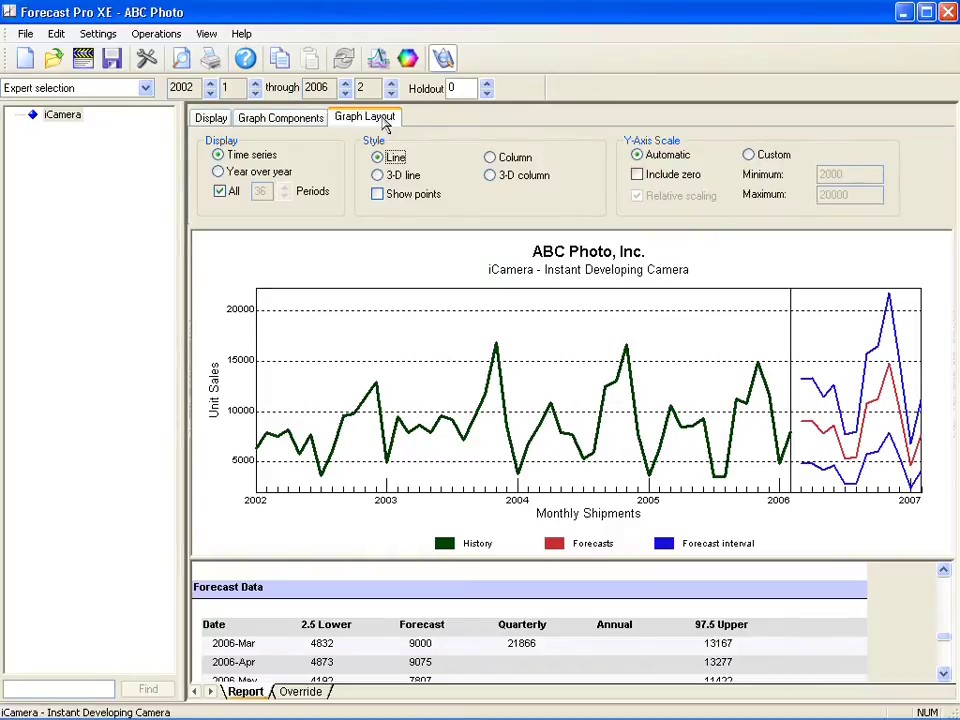
Try 3-D line, 3-D column, plain line, point-marker and year-over-year chart layouts
left_click(378, 176)
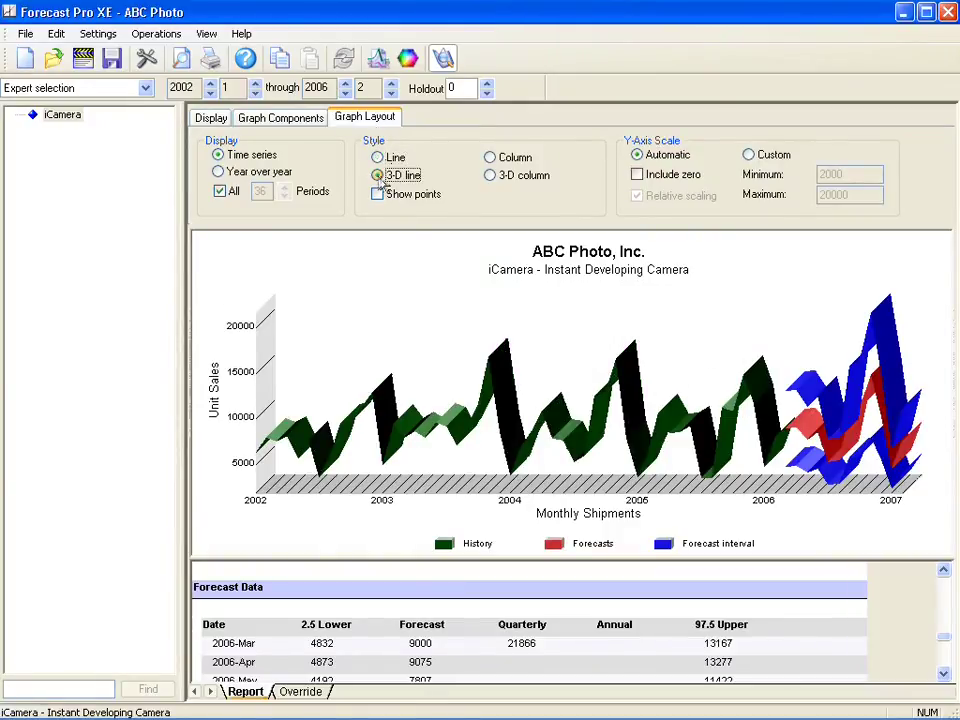
left_click(490, 176)
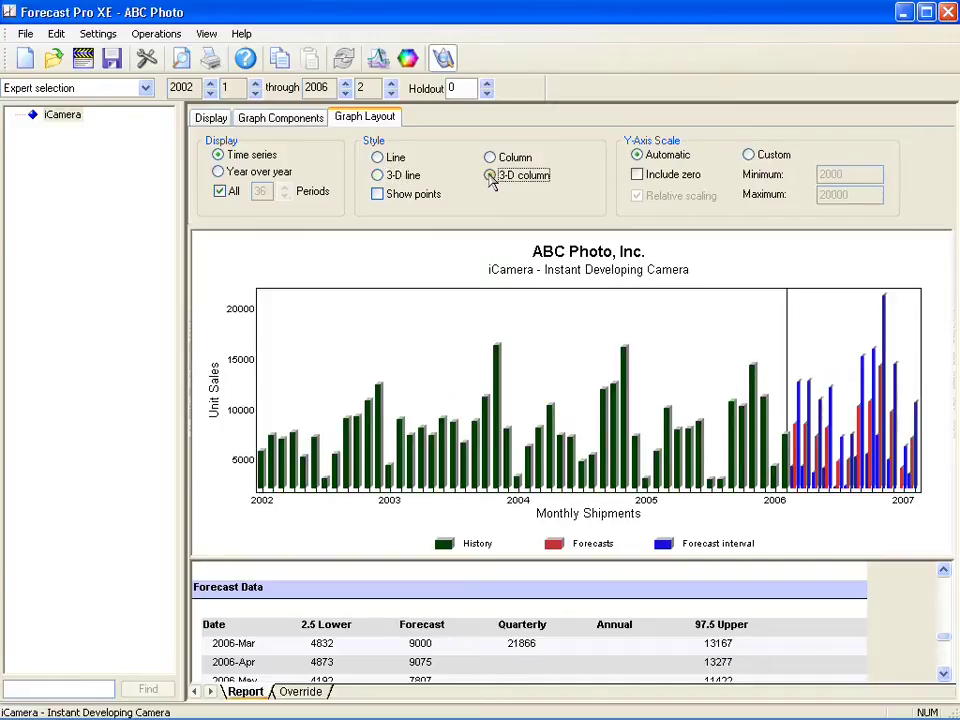
left_click(397, 158)
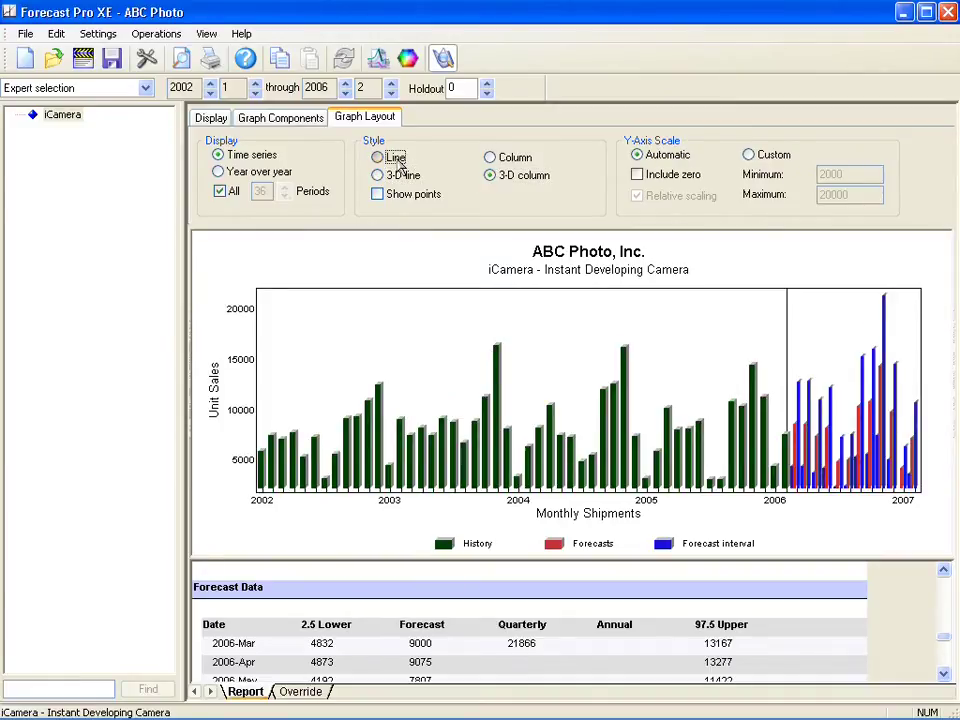
left_click(380, 194)
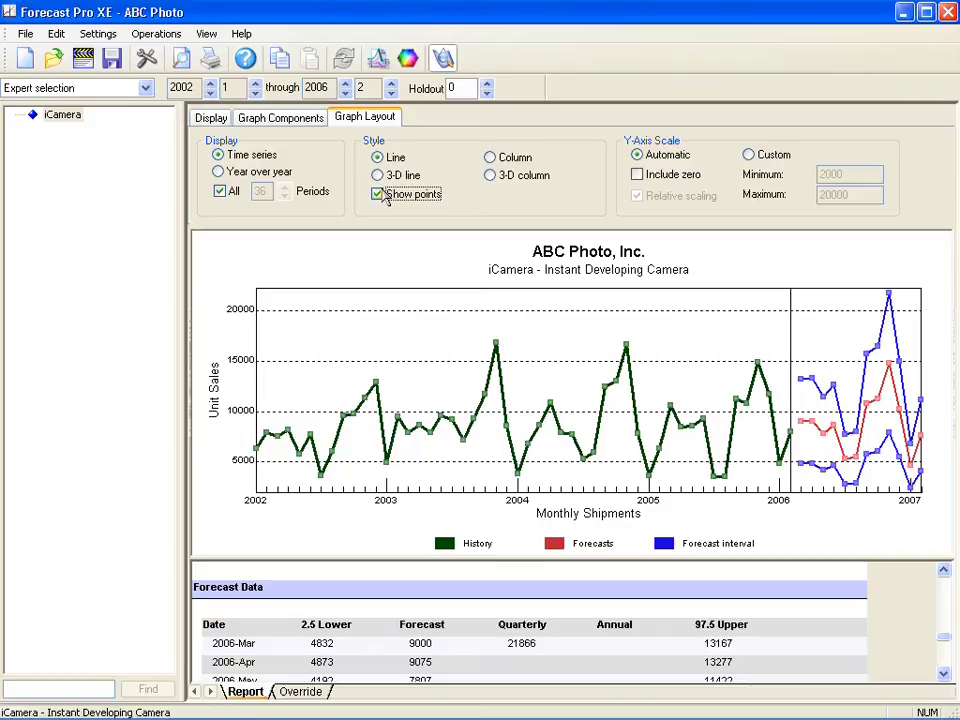
left_click(380, 194)
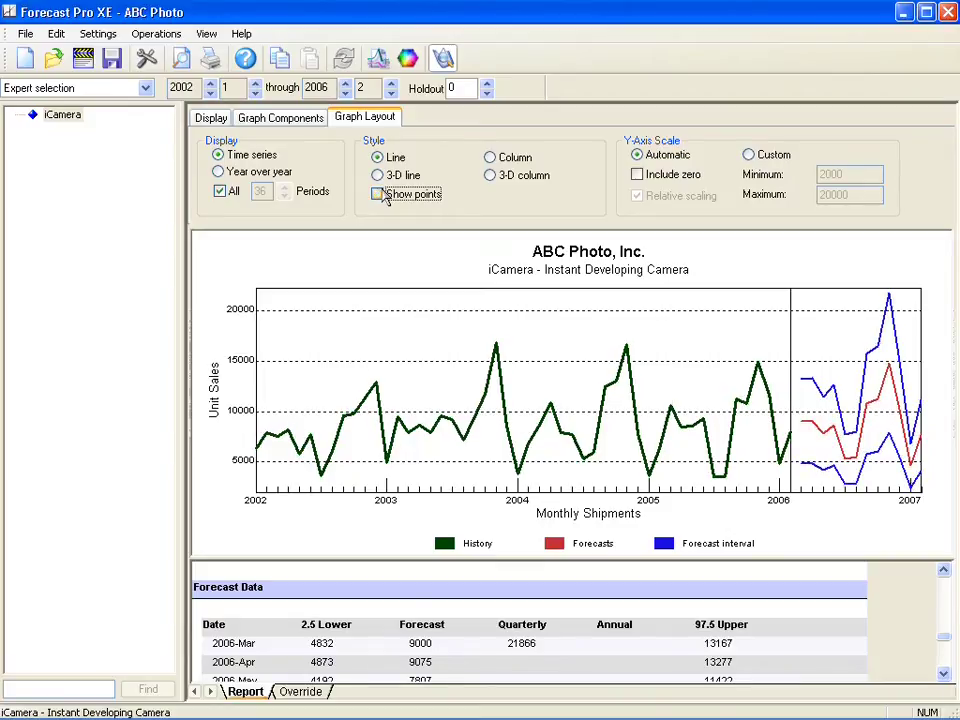
left_click(283, 176)
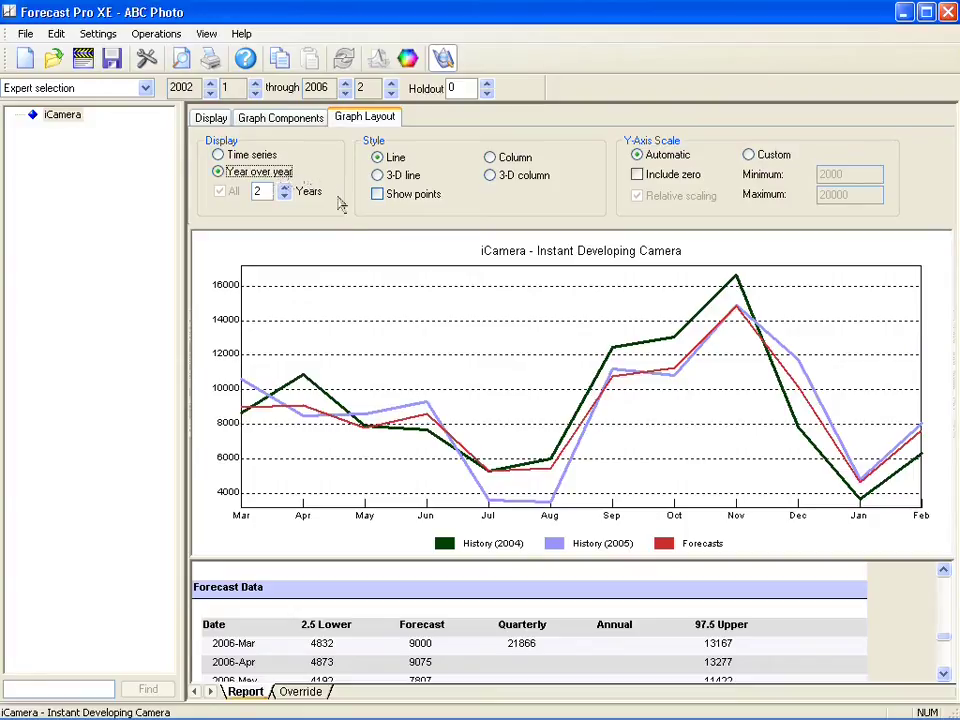
left_click(345, 230)
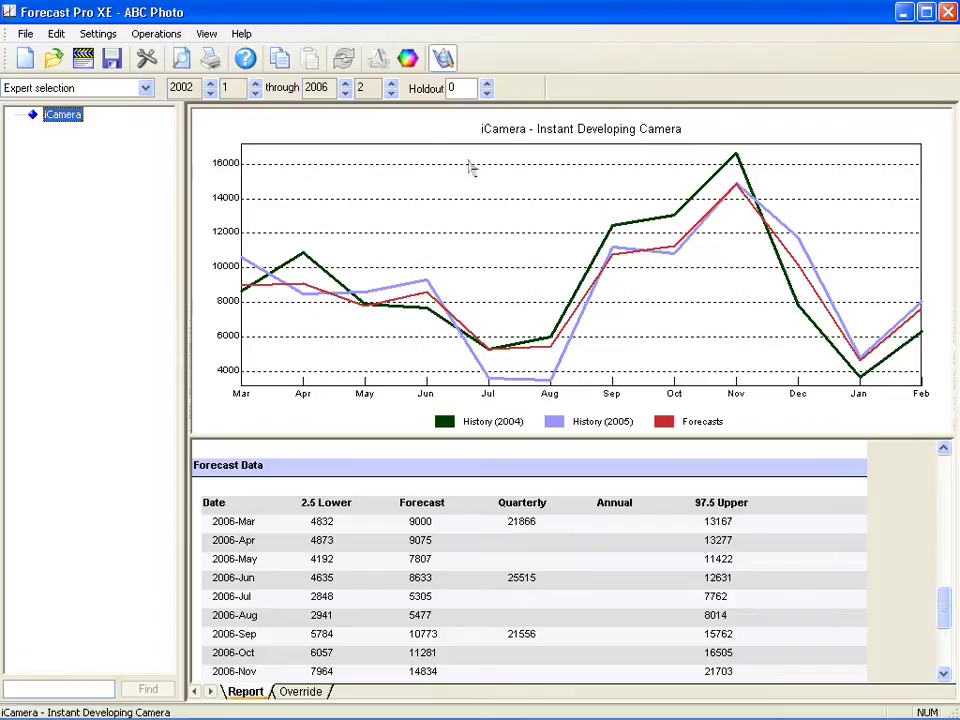
Set the chart back to a full time series drawn in the 3-D line style
double_click(420, 115)
left_click(250, 157)
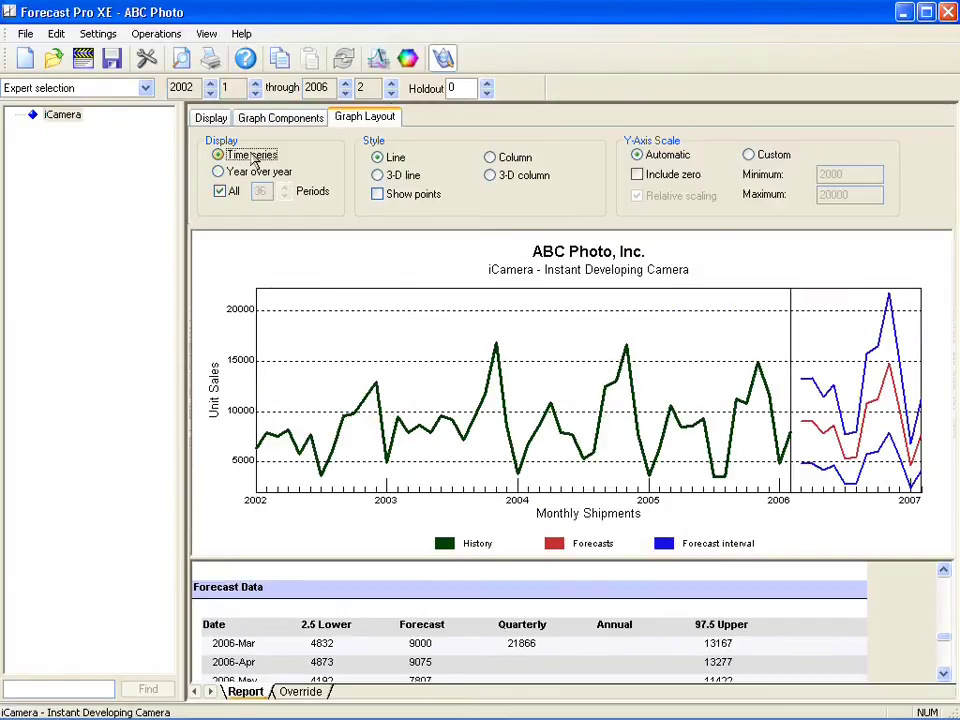
left_click(378, 175)
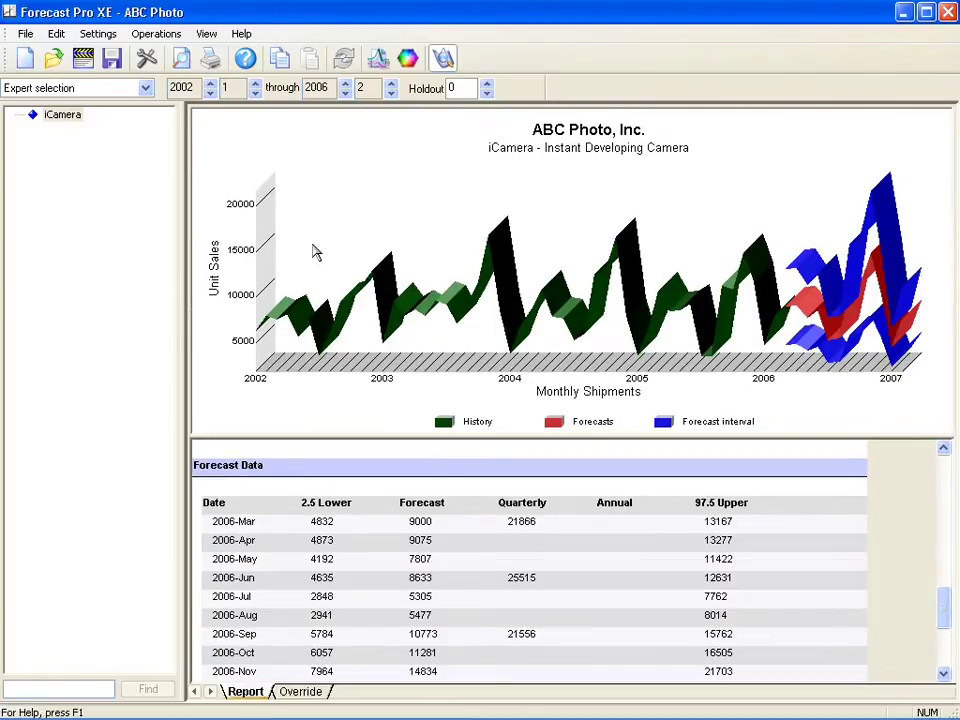
Load the ABC Photo.scp script and forecast every series in the Total hierarchy
left_click(83, 59)
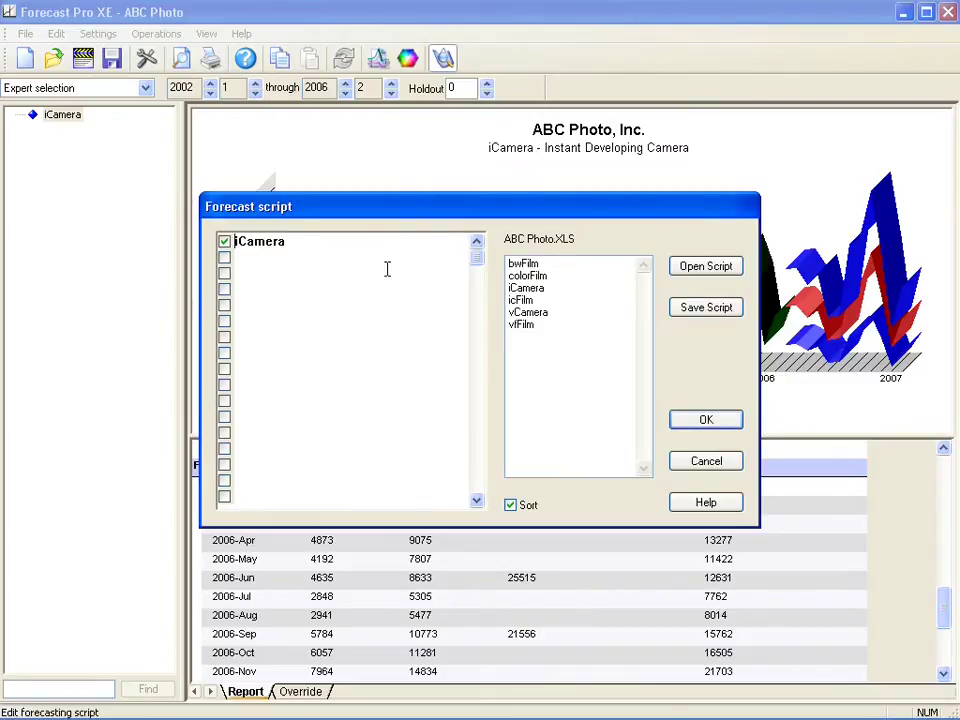
left_click(692, 273)
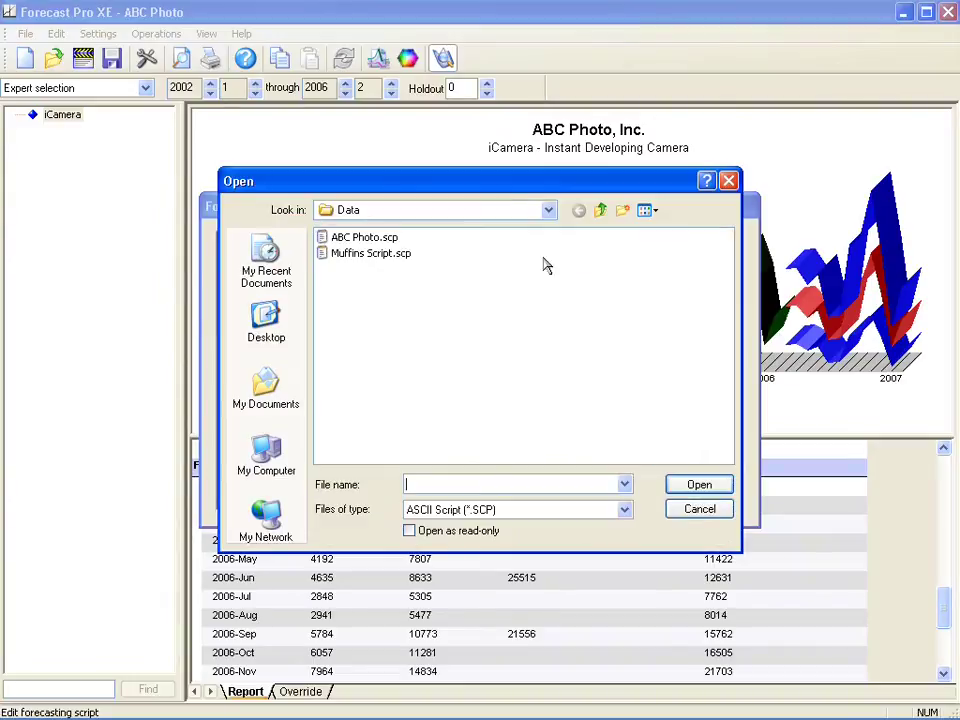
left_click(395, 241)
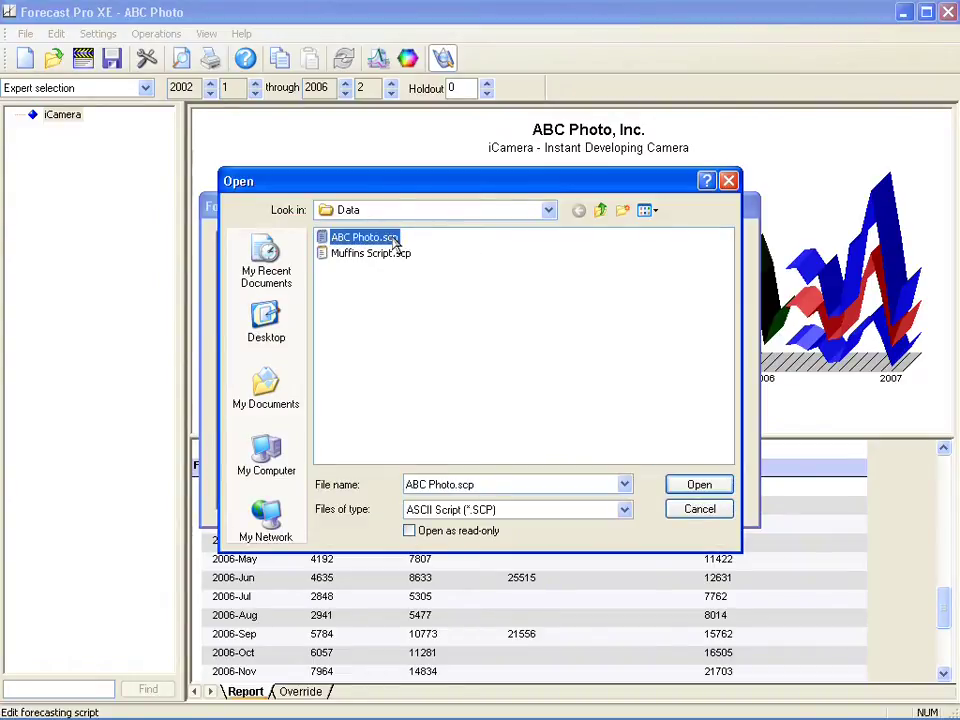
left_click(697, 485)
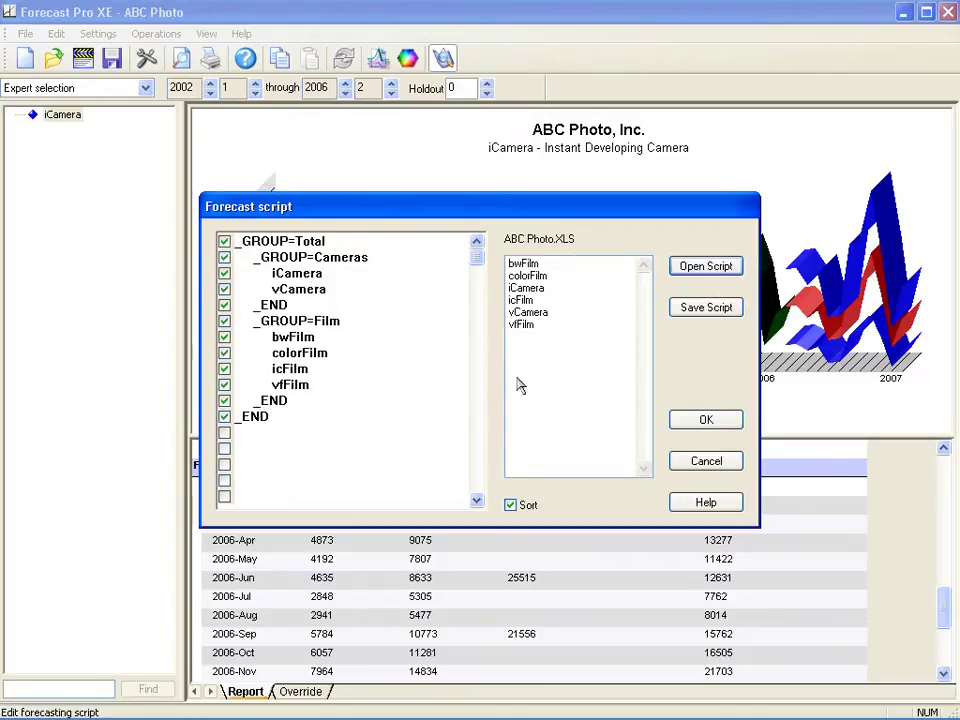
left_click(692, 422)
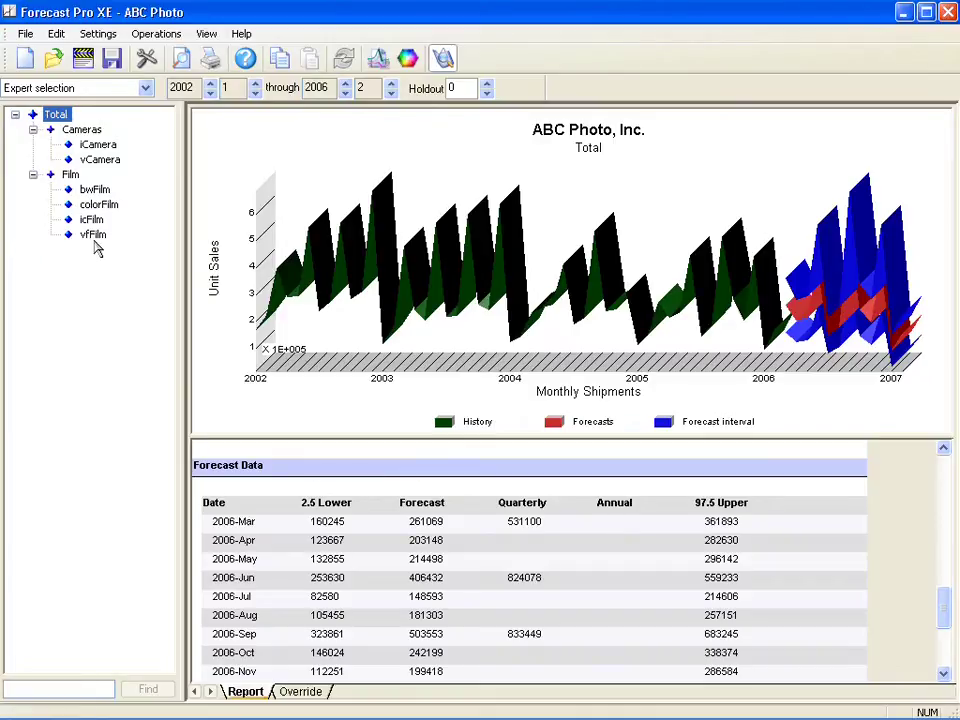
Review the Cameras, iCamera, vCamera, Film and bwFilm forecasts, ending on colorFilm
left_click(76, 130)
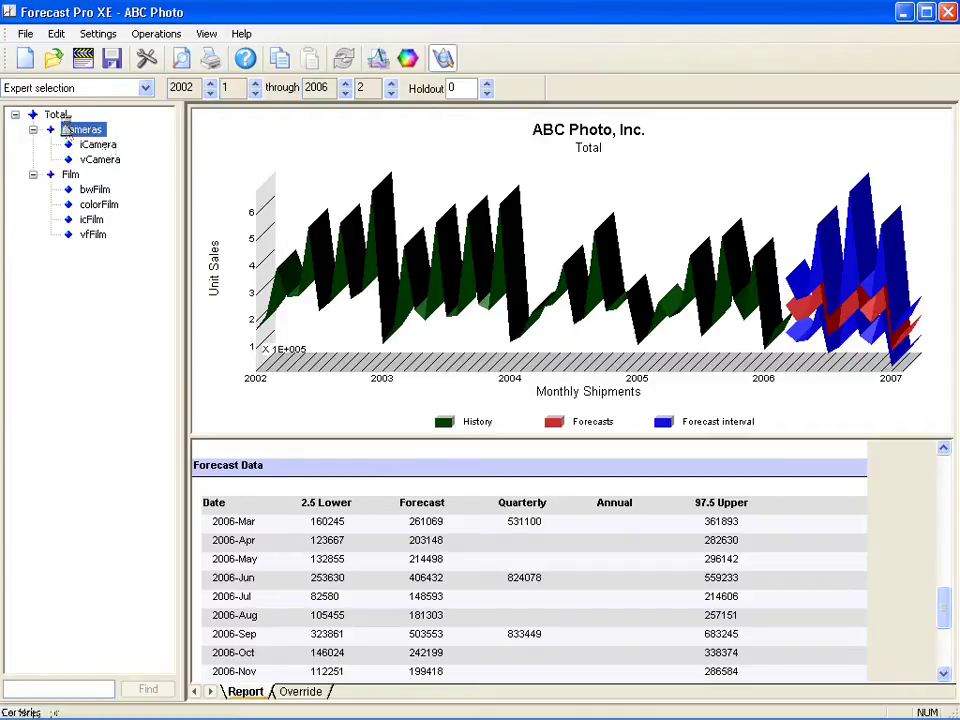
left_click(90, 146)
left_click(95, 160)
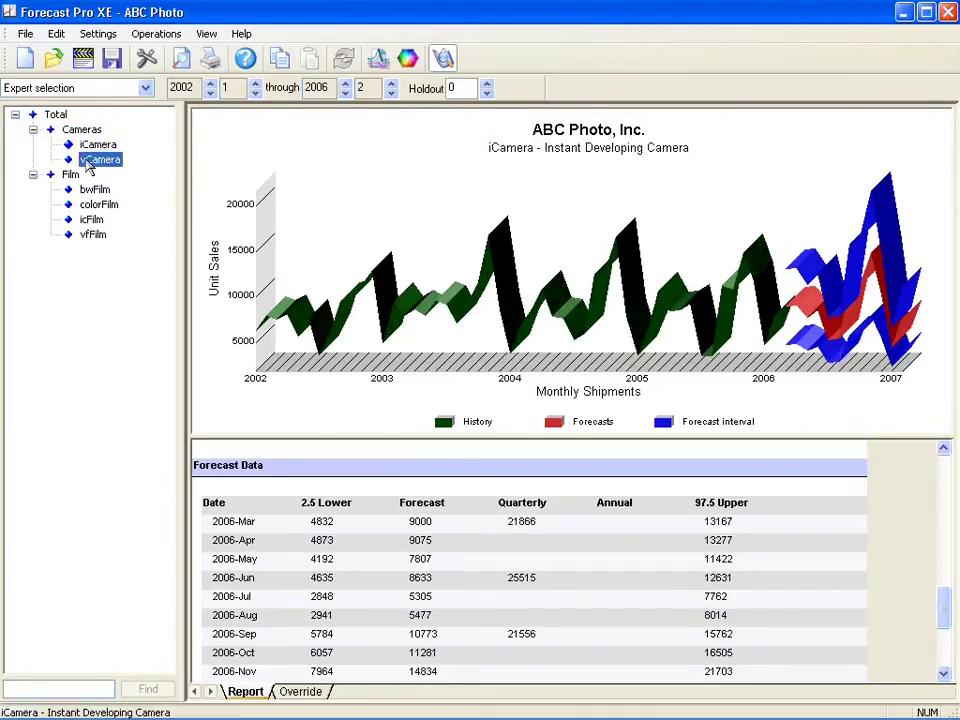
left_click(71, 175)
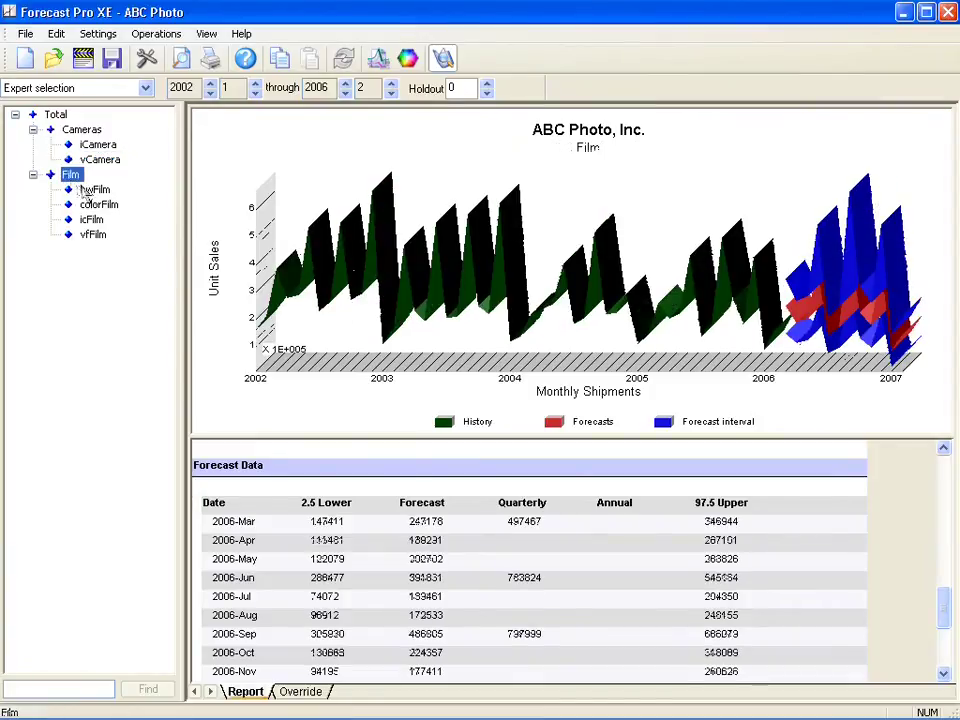
left_click(94, 190)
left_click(104, 205)
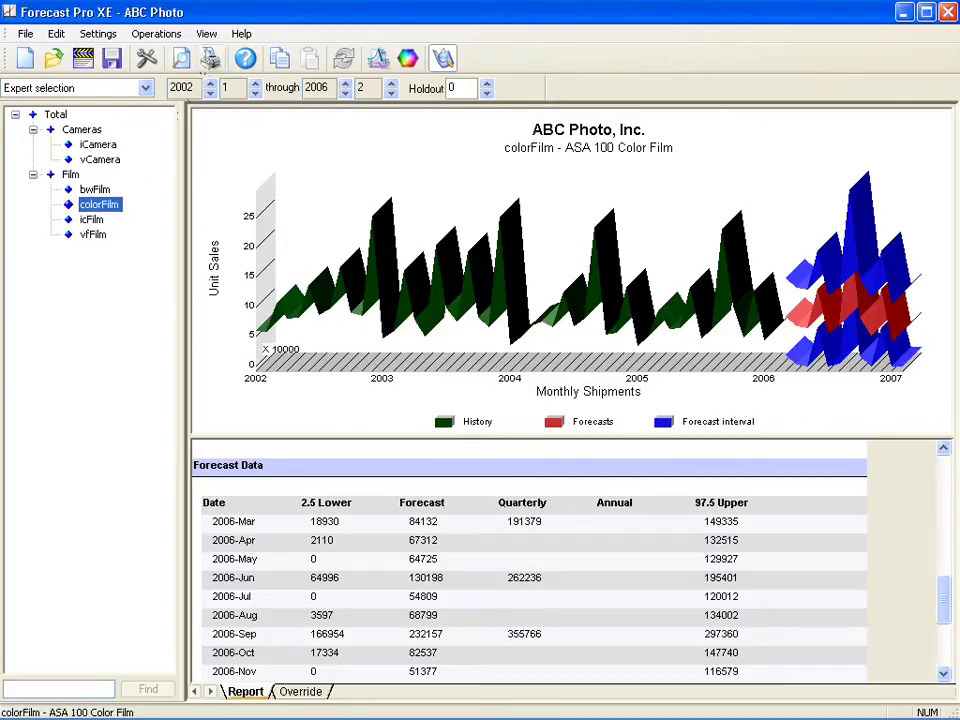
left_click(206, 34)
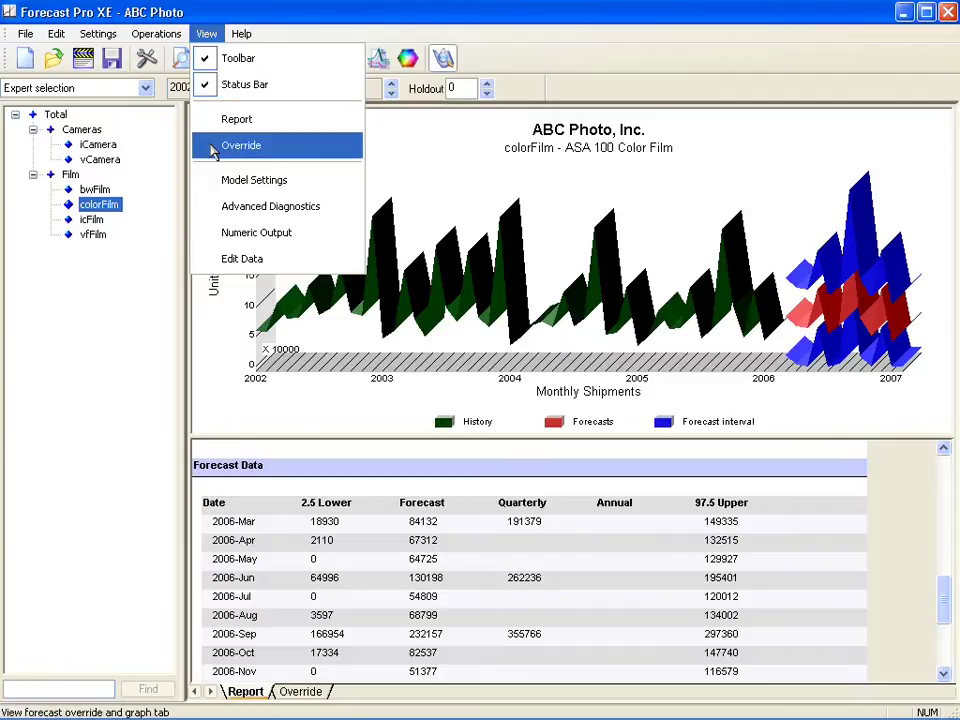
After trying Simple, Holt and Winters, set colorFilm to custom exponential smoothing (EXSM=LM)
left_click(254, 180)
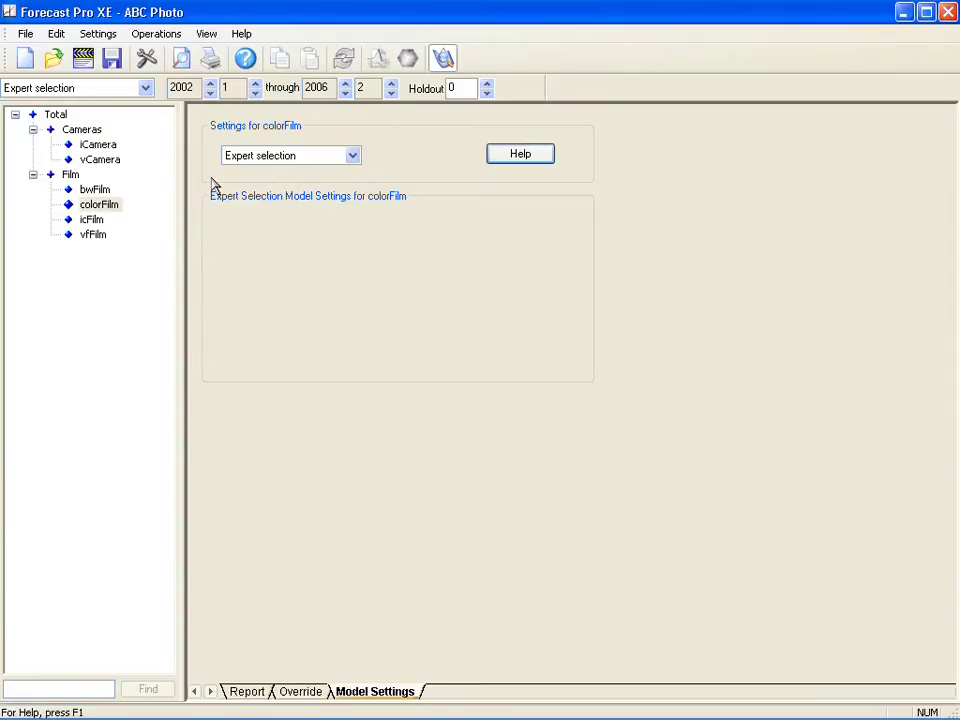
left_click(353, 158)
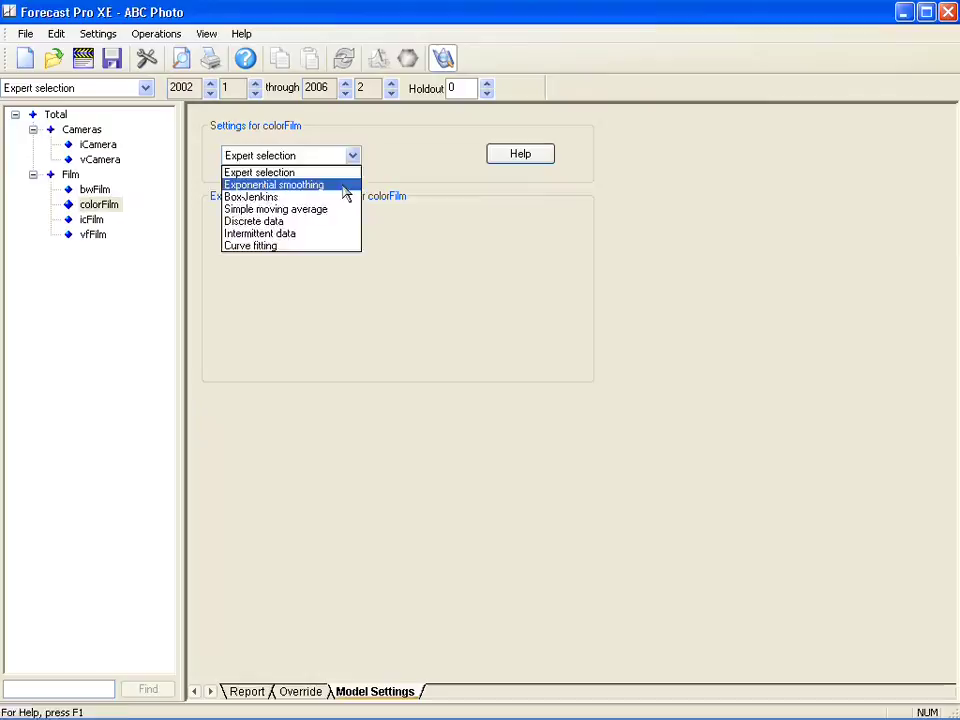
left_click(344, 186)
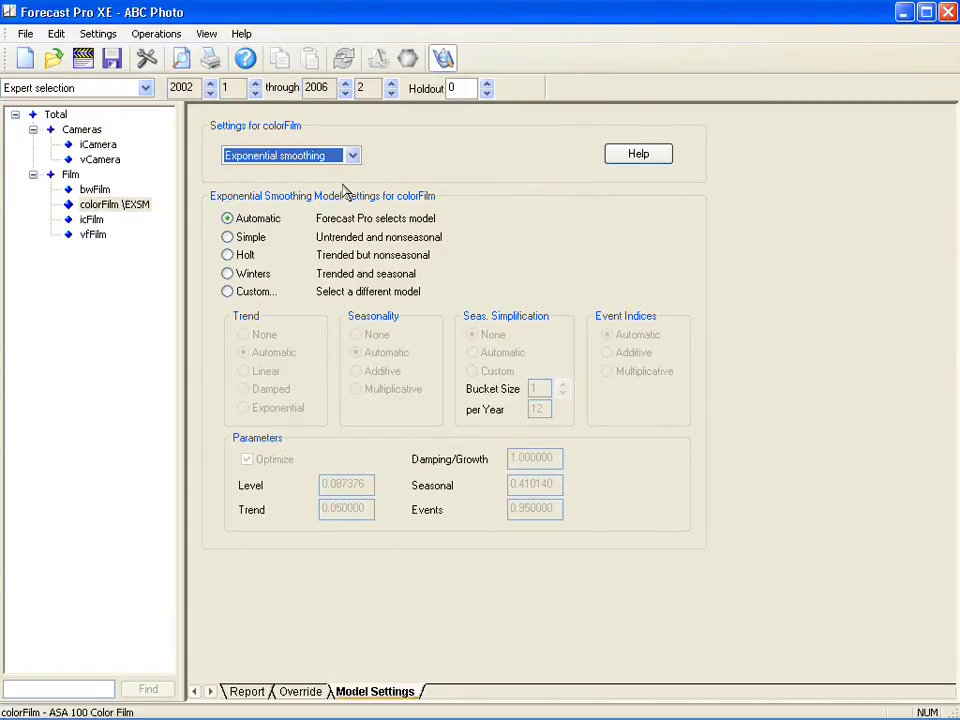
left_click(249, 242)
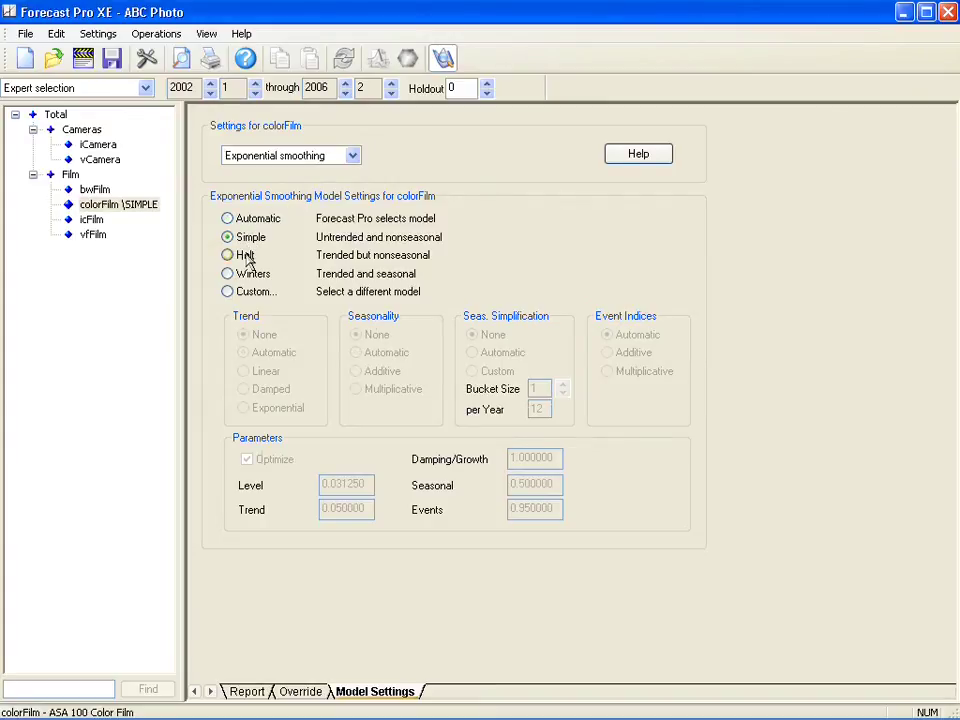
left_click(247, 256)
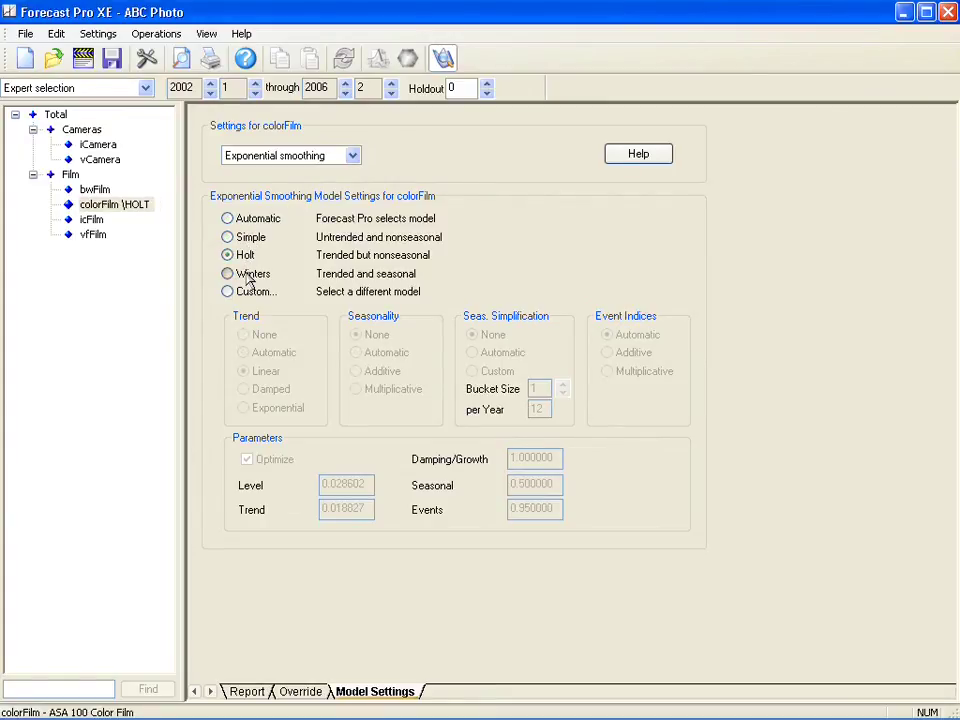
left_click(249, 276)
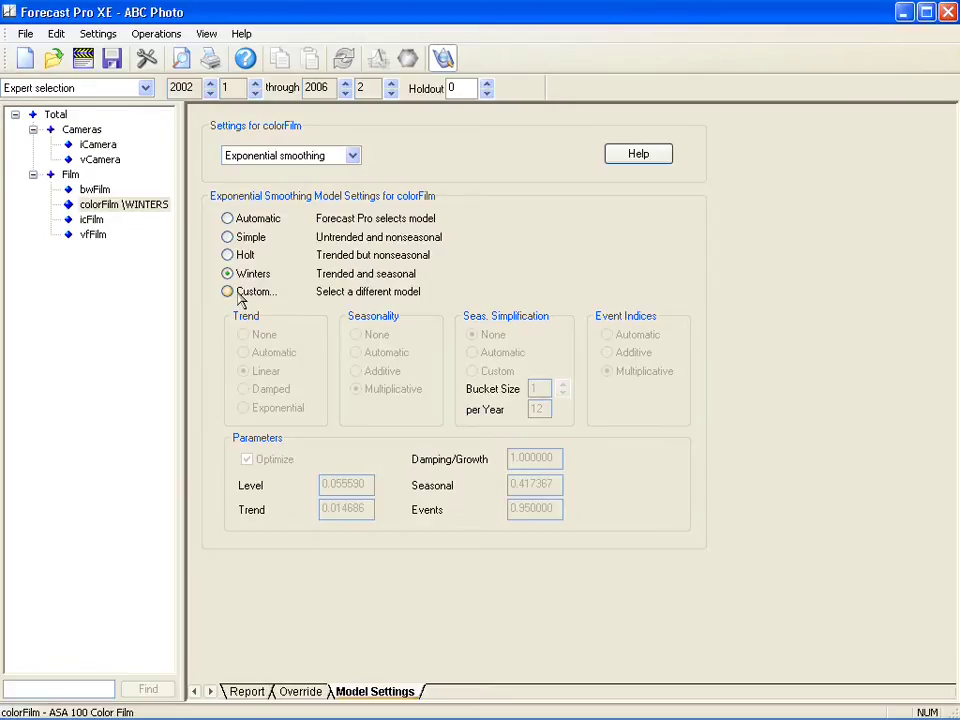
left_click(240, 293)
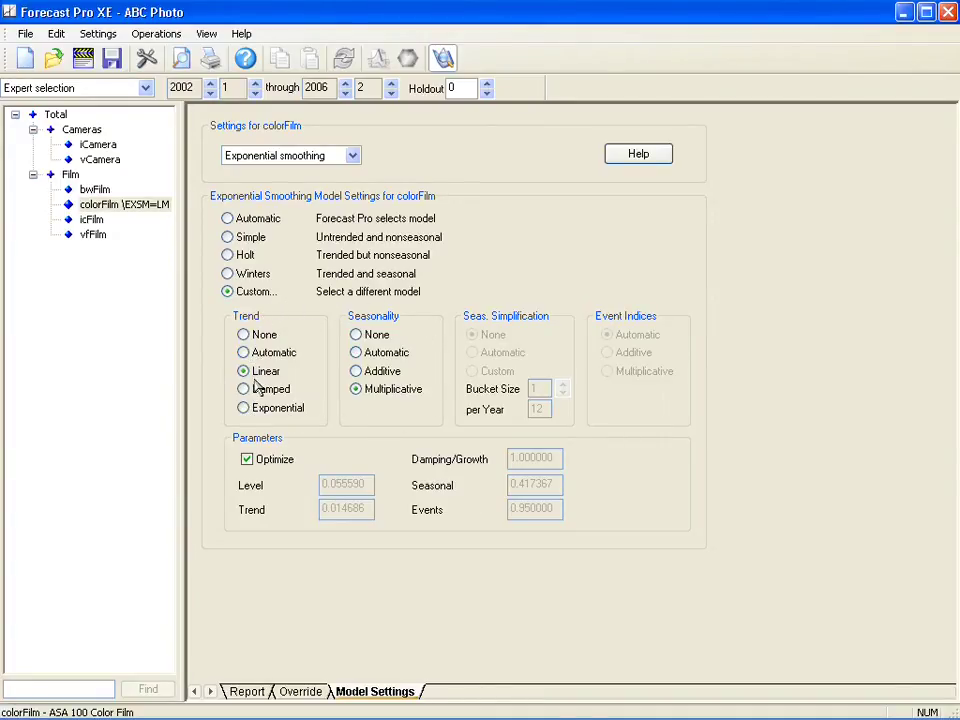
Check the EXSM=LM model details in the colorFilm report, then open the Override grid
left_click(247, 692)
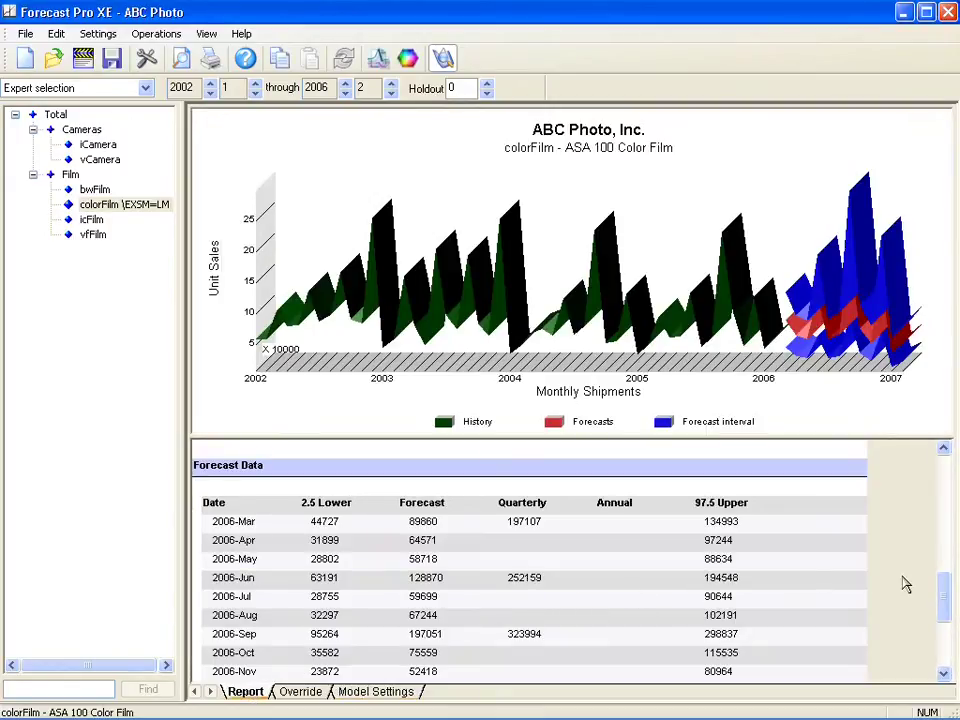
left_click_drag(943, 600, 945, 494)
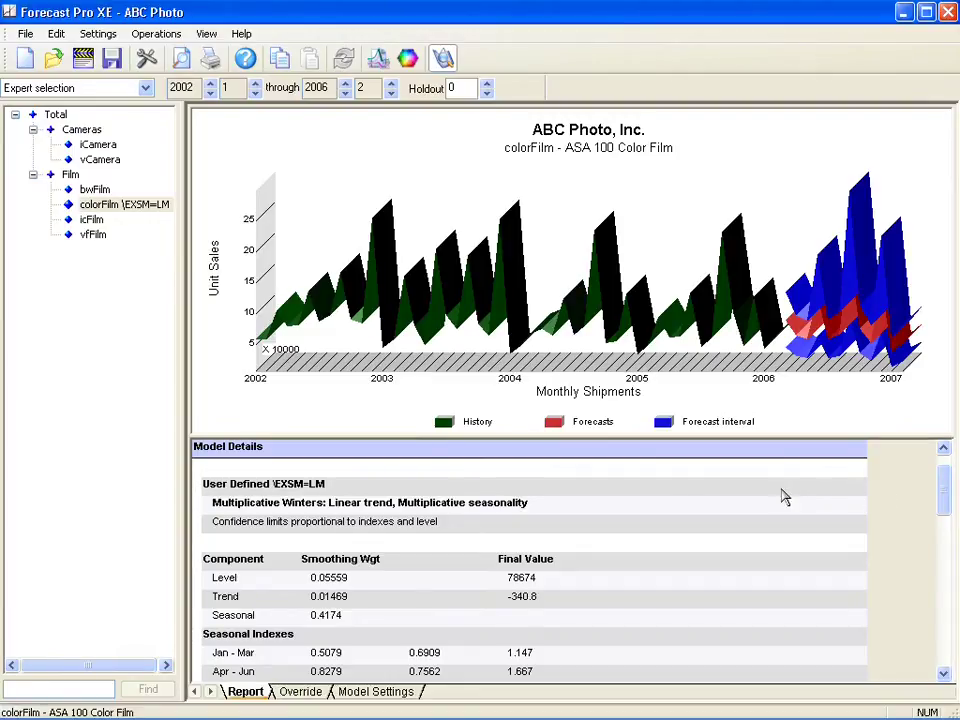
left_click(305, 692)
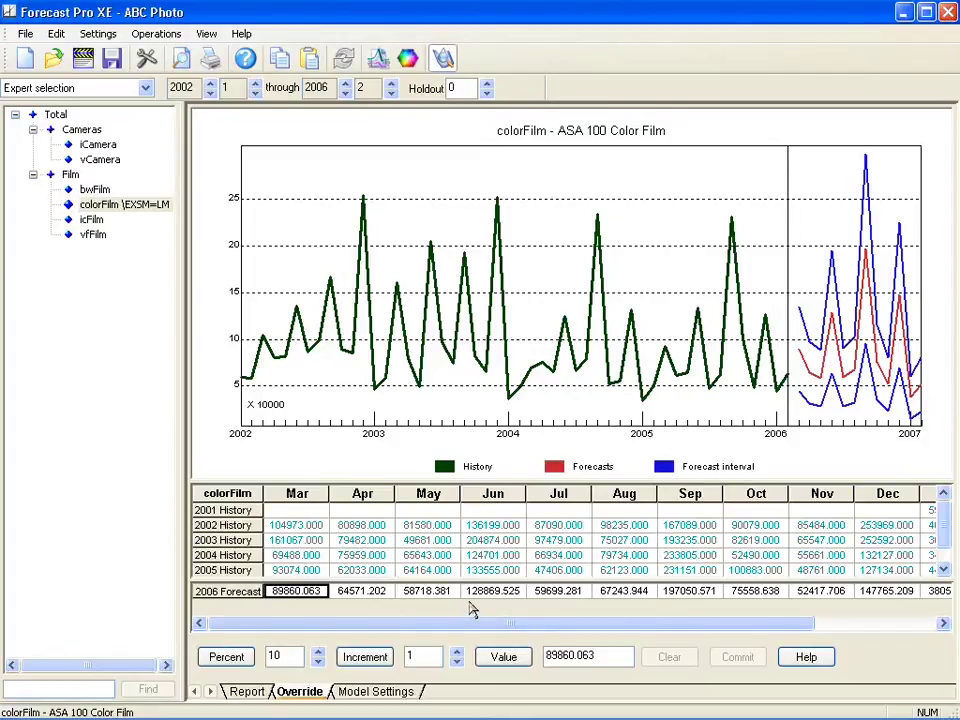
Raise the Jun–Aug 2006 colorFilm forecasts by 25% and commit the override
left_click_drag(493, 591, 618, 598)
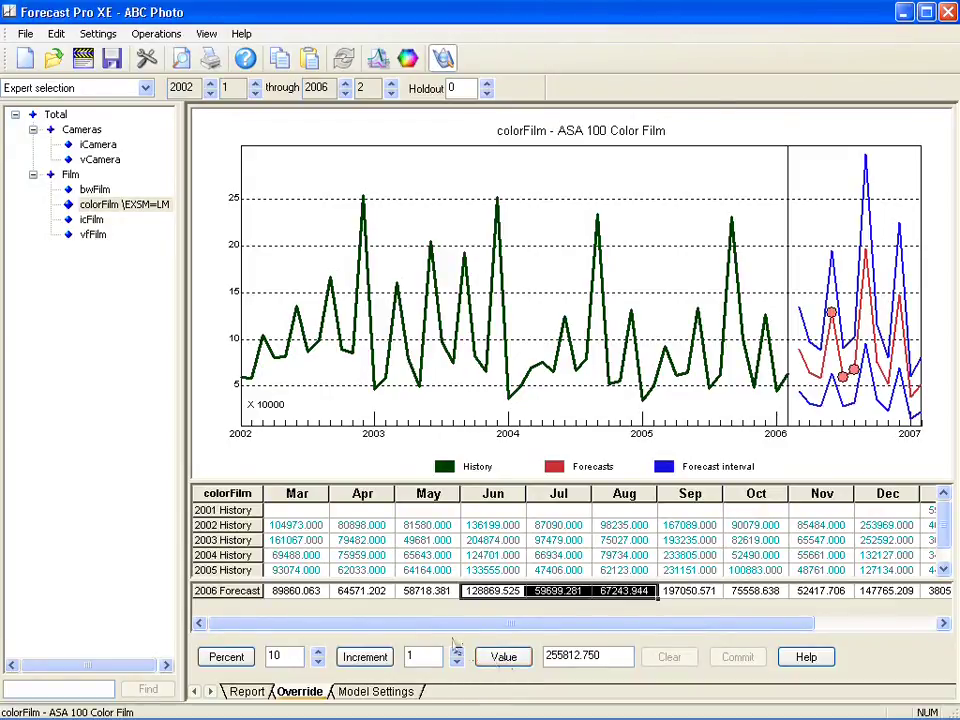
left_click(317, 652)
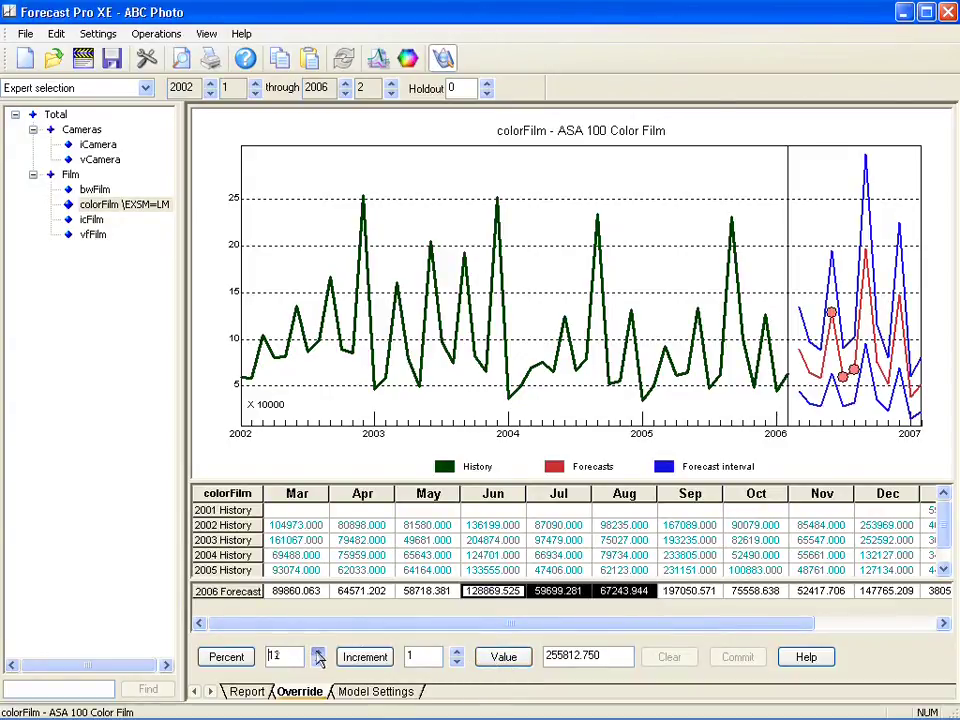
left_click(317, 656)
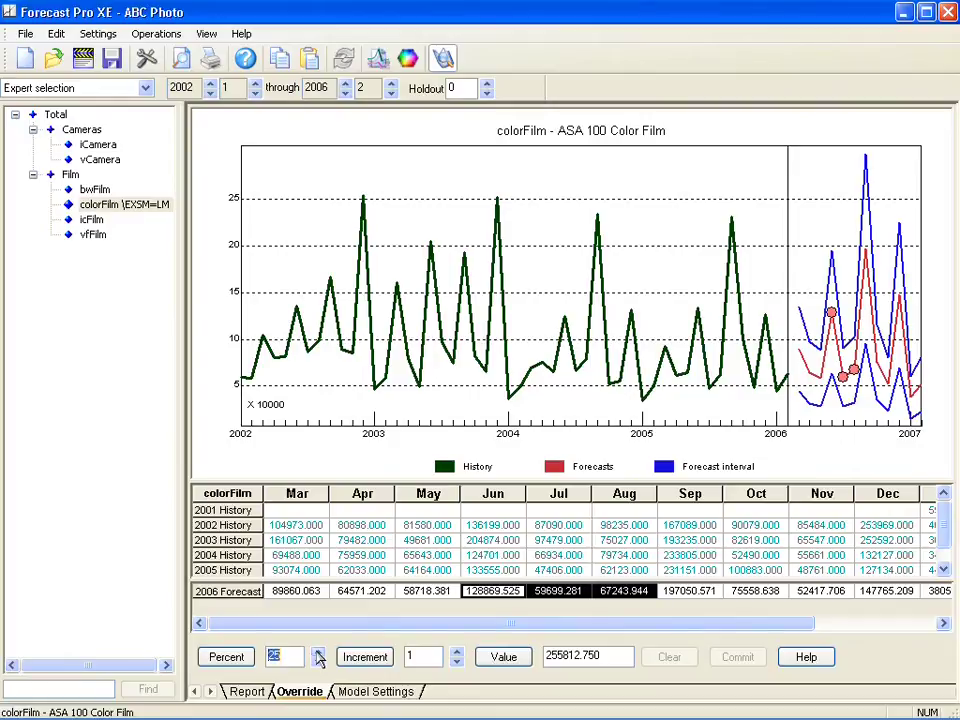
left_click(236, 657)
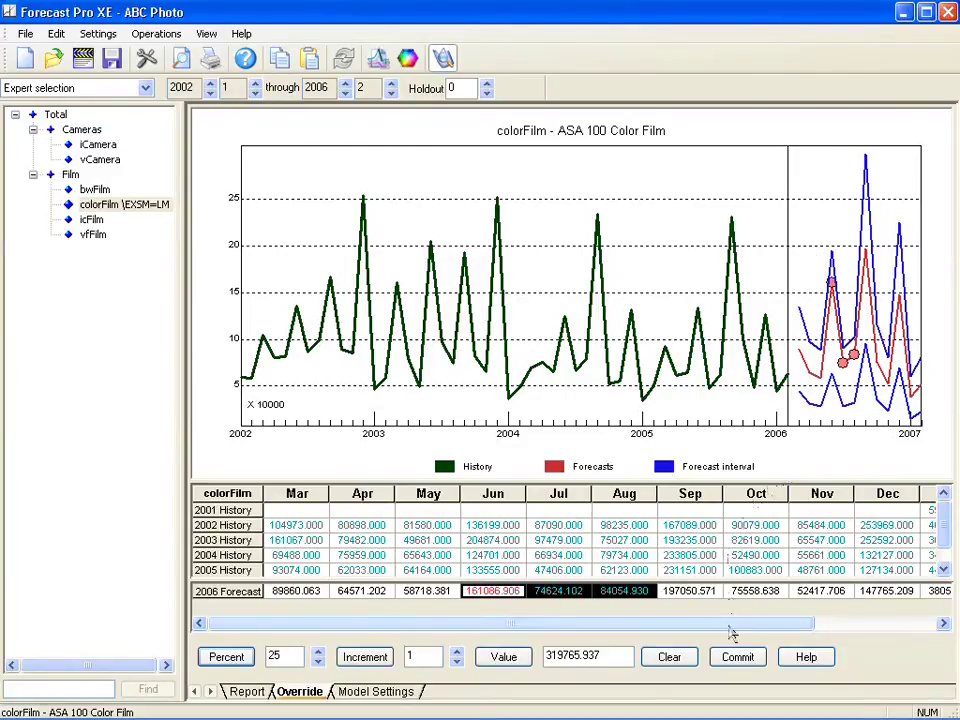
left_click(734, 660)
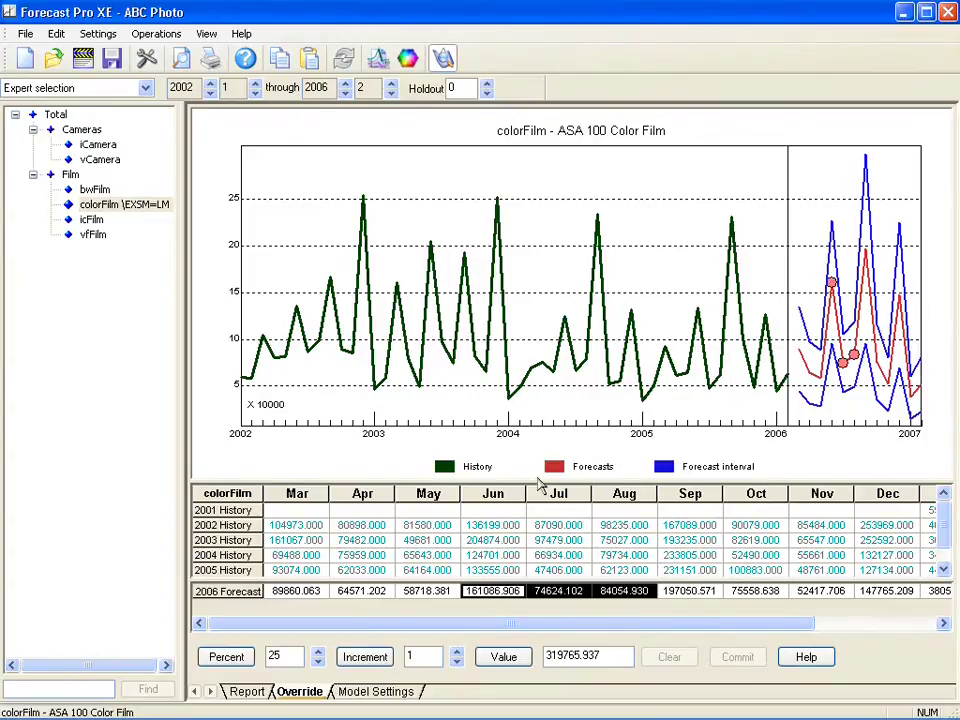
Review the Film, Total and Cameras aggregate forecasts, then show the Cameras report with its model details
left_click(70, 176)
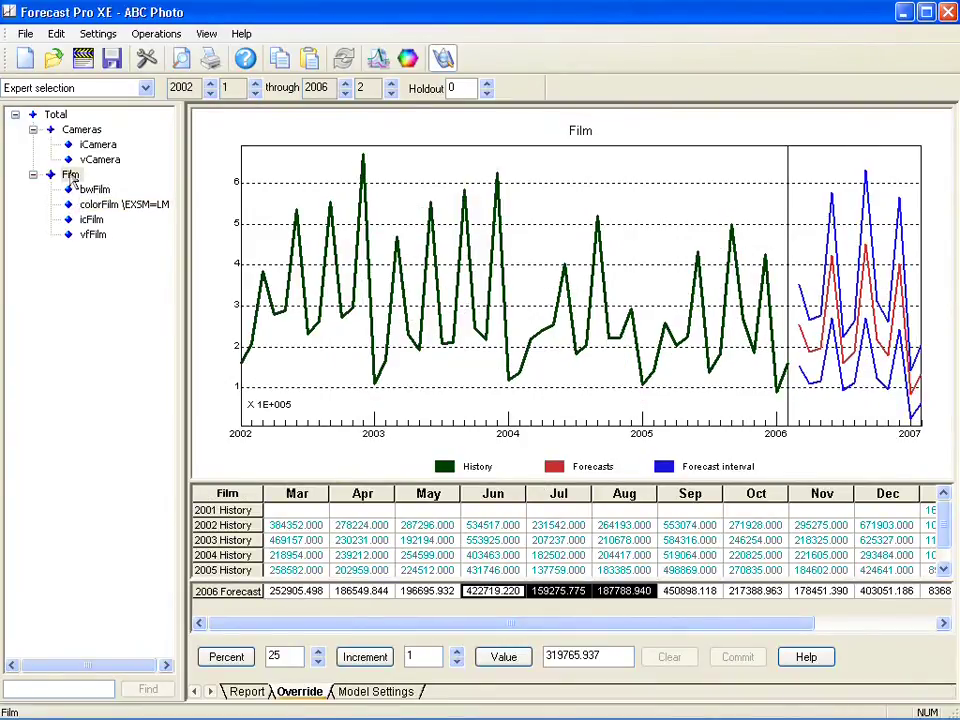
left_click(55, 116)
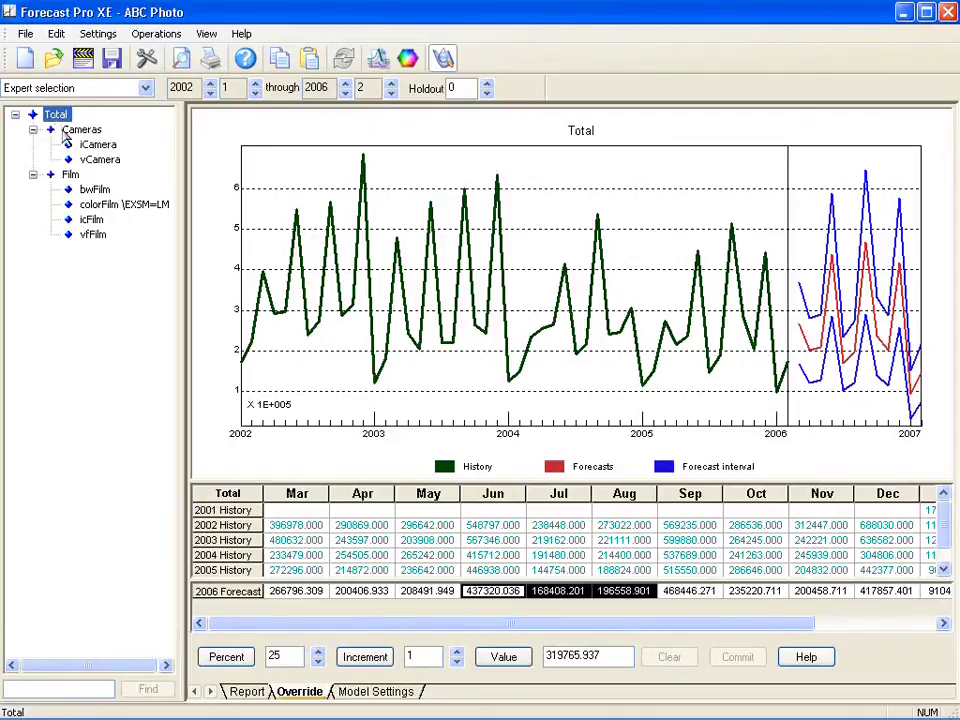
left_click(66, 131)
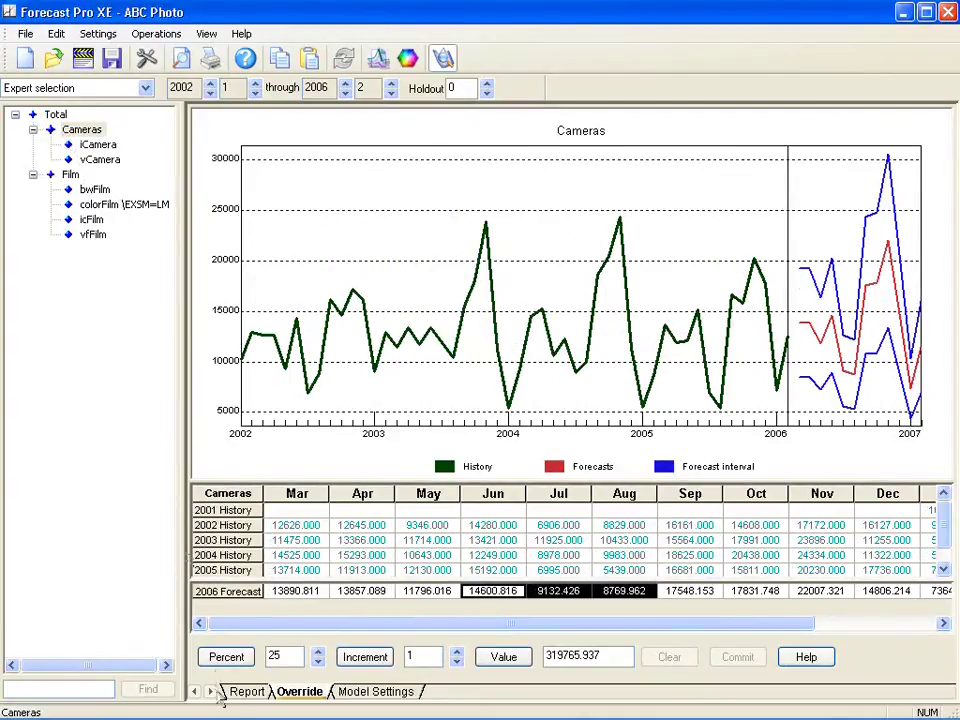
left_click(245, 692)
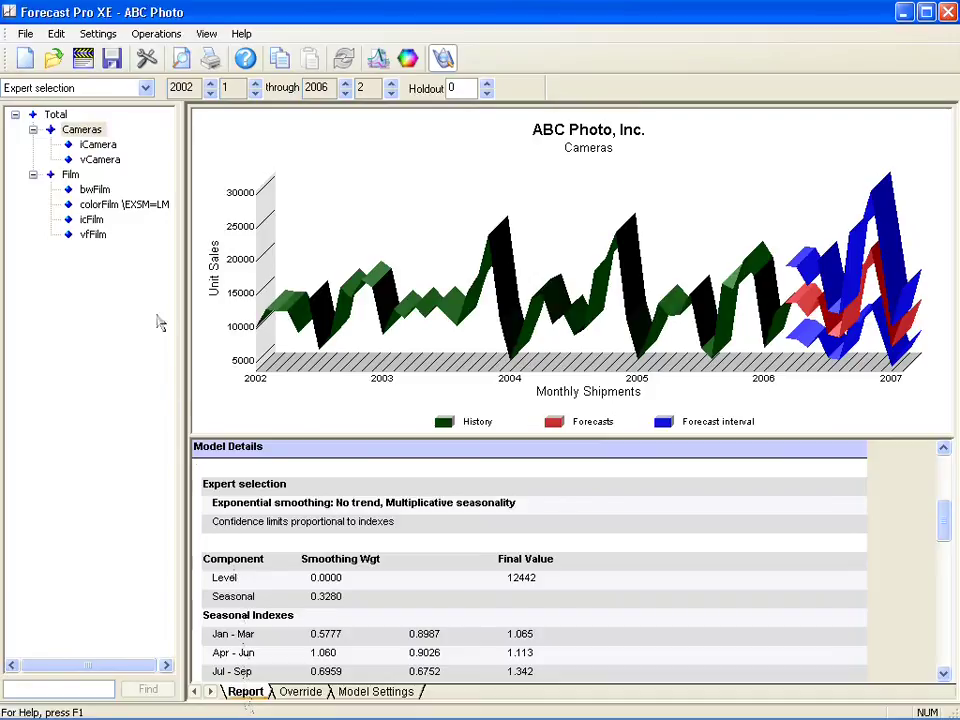
Show the Numeric Output table, briefly turning upper confidence limits on and off
left_click(205, 34)
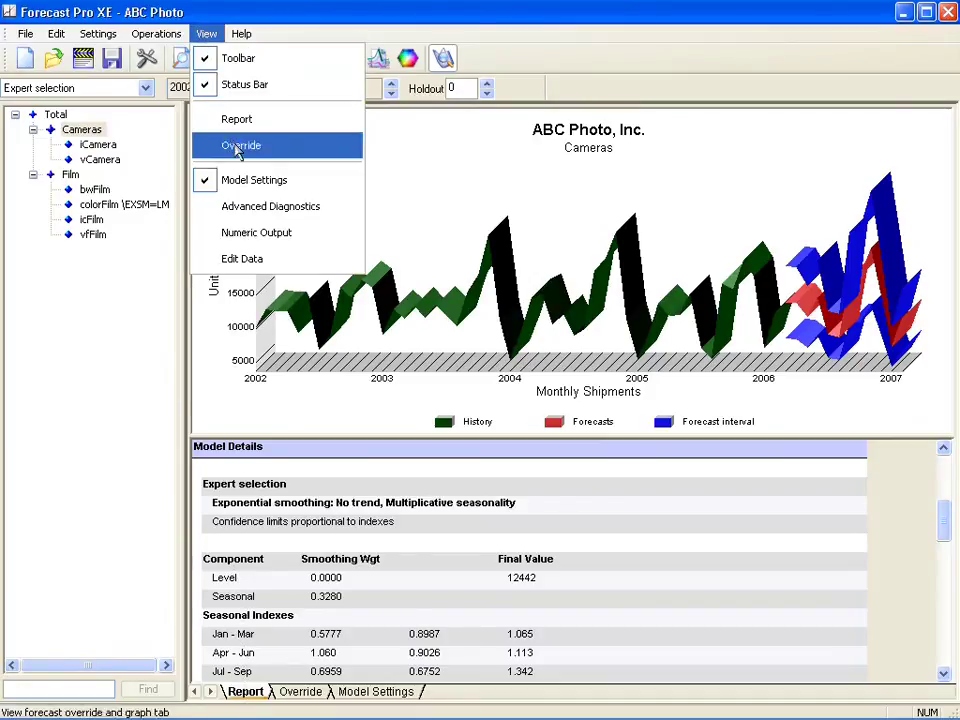
left_click(232, 204)
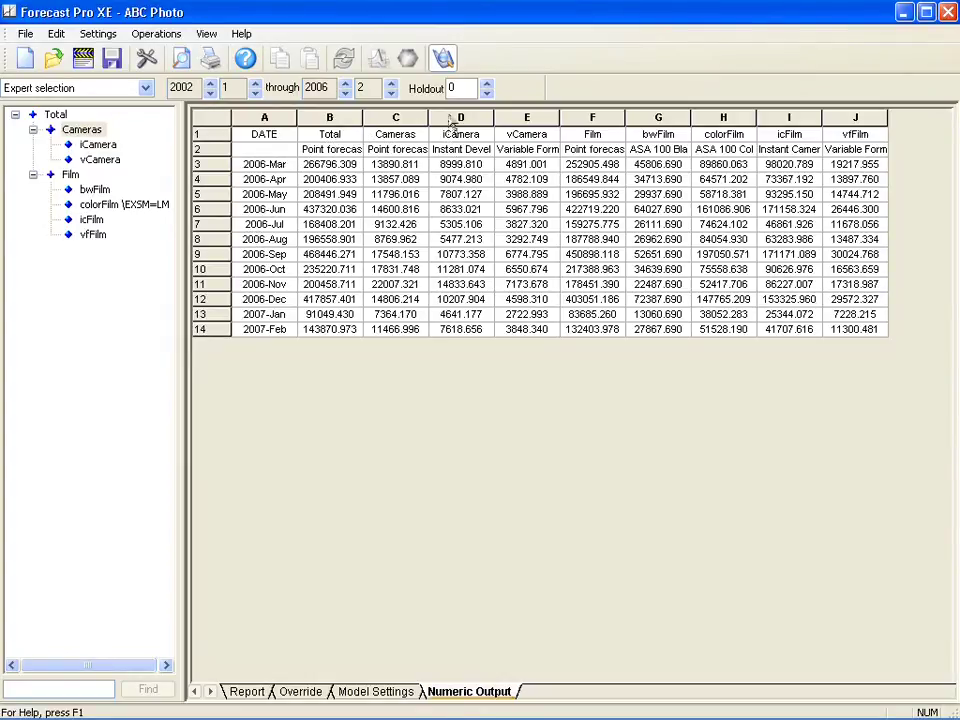
mouse_move(452, 114)
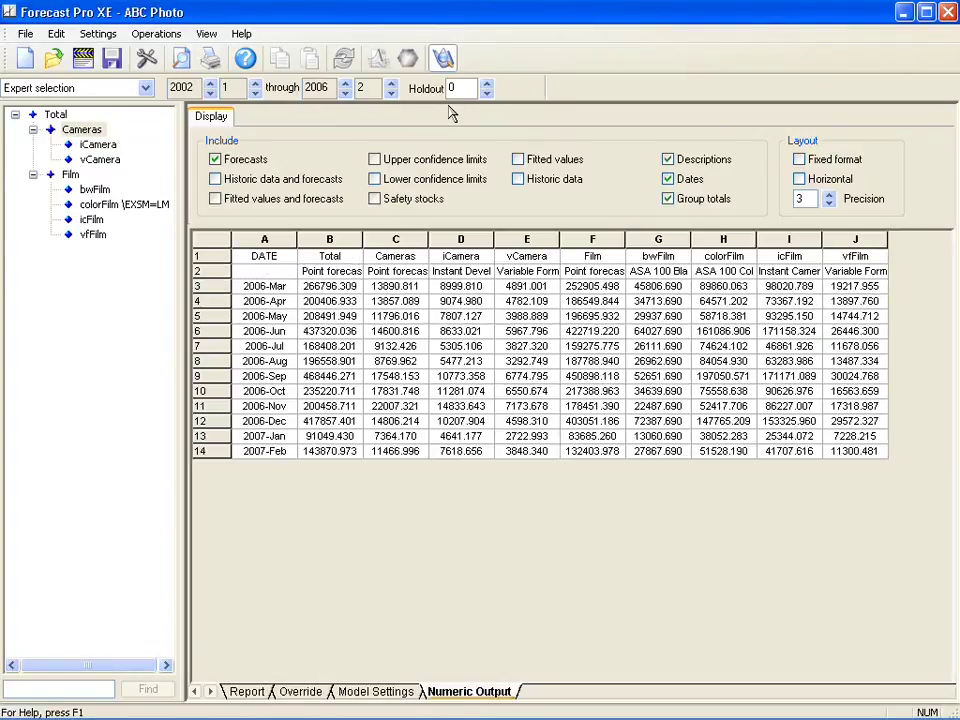
left_click(375, 160)
left_click(375, 160)
Toggle the horizontal layout on and off, then lower output precision from 3 to 0
left_click(800, 180)
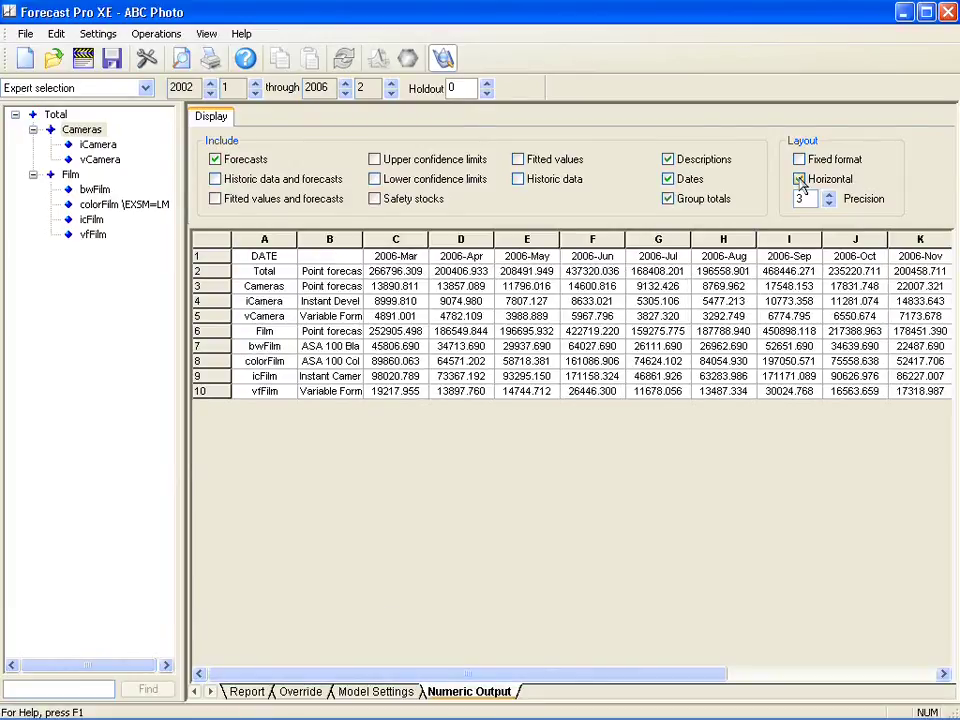
left_click(800, 180)
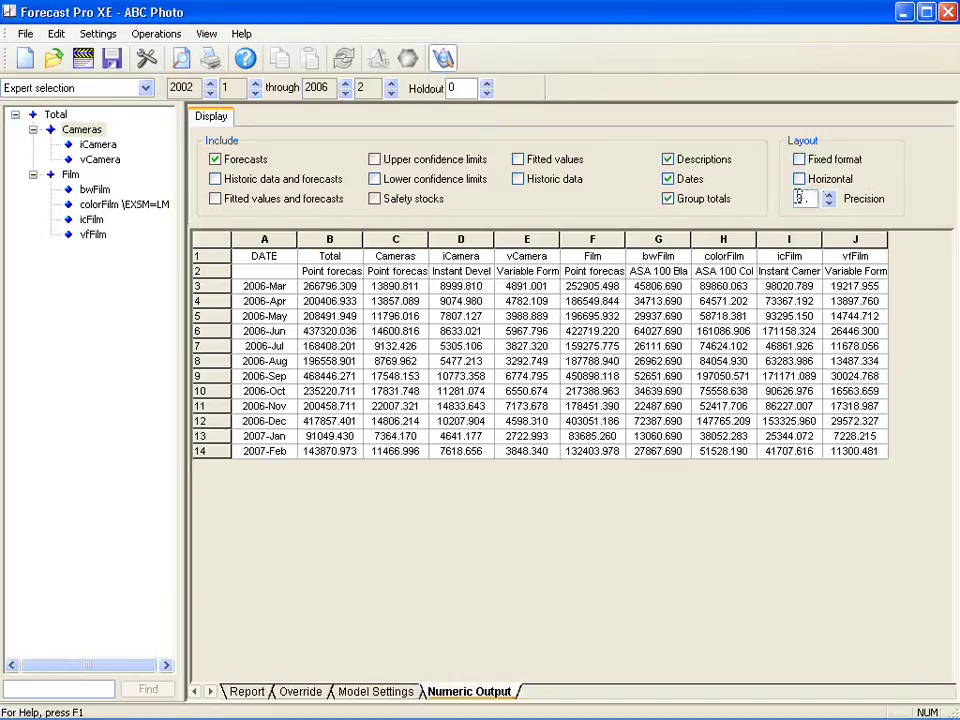
left_click(829, 203)
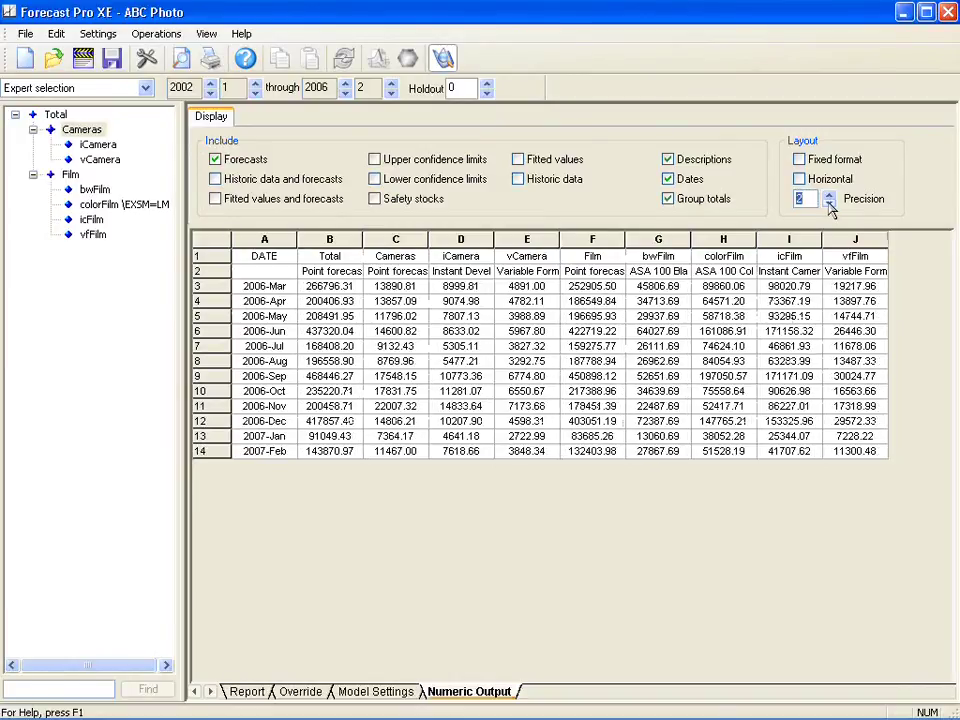
left_click(829, 203)
left_click(829, 203)
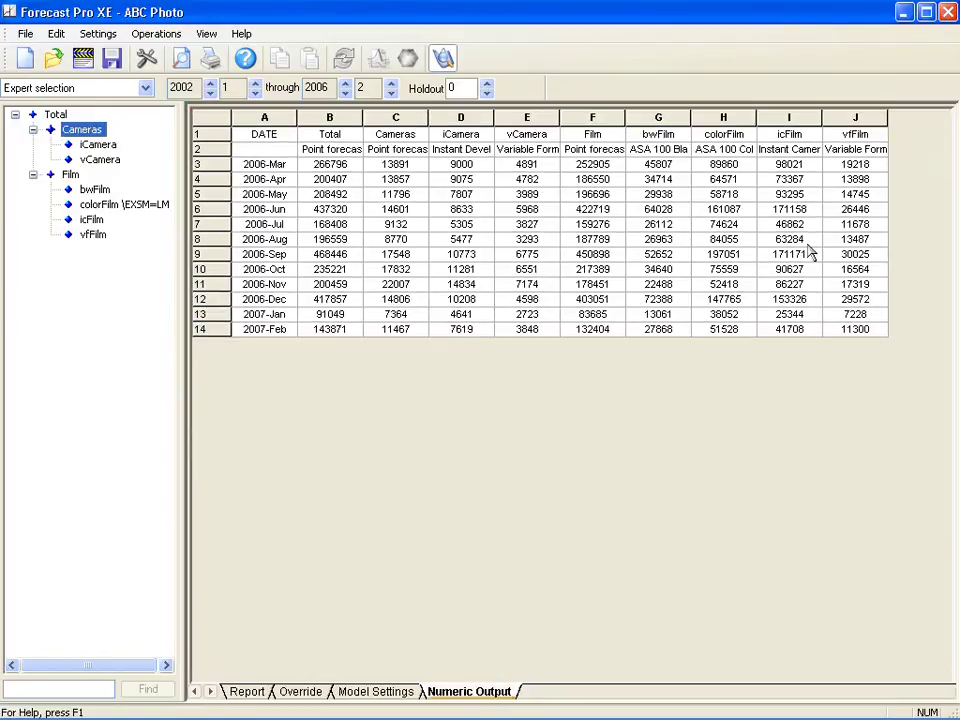
Save the numeric output as the Excel workbook ABC Photo (*.xls)
left_click(111, 60)
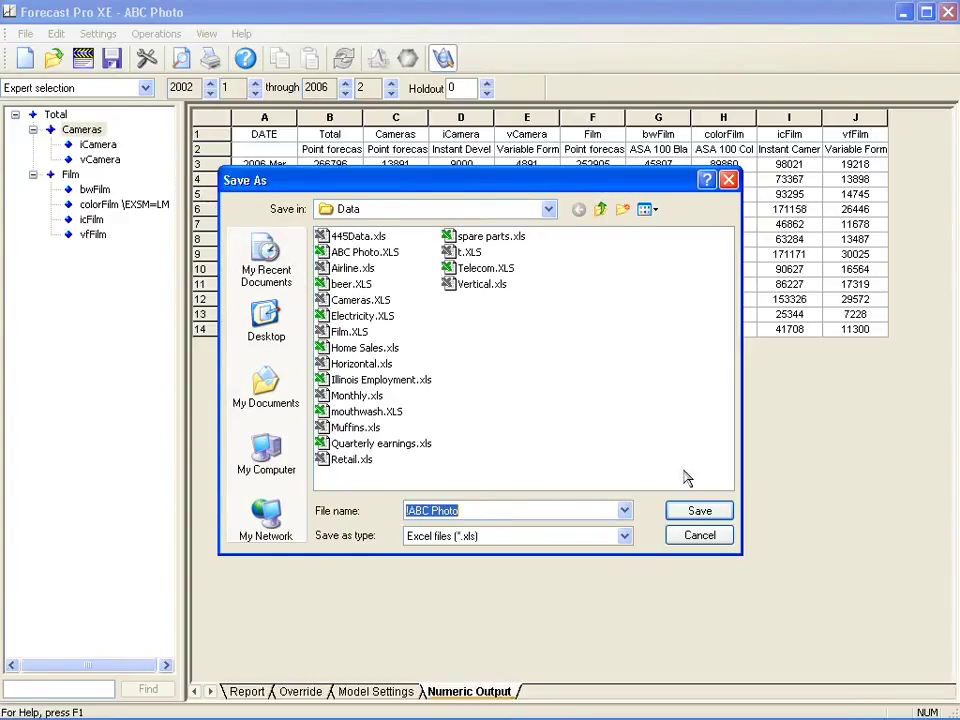
left_click(700, 511)
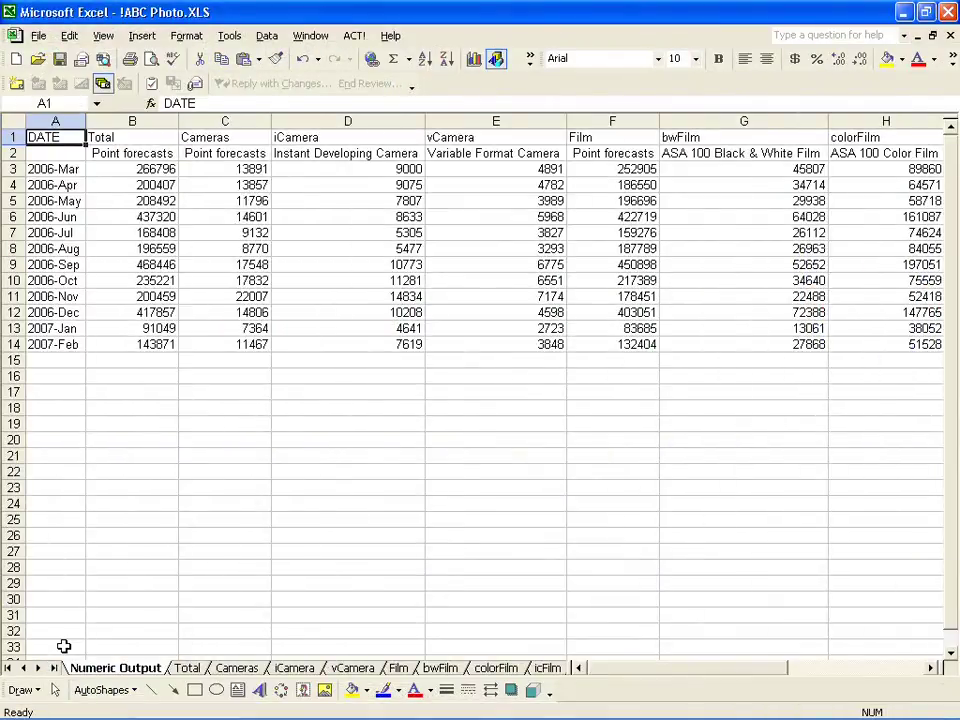
Browse the Total, Cameras, iCamera and vCamera sheets of the exported workbook
left_click(186, 668)
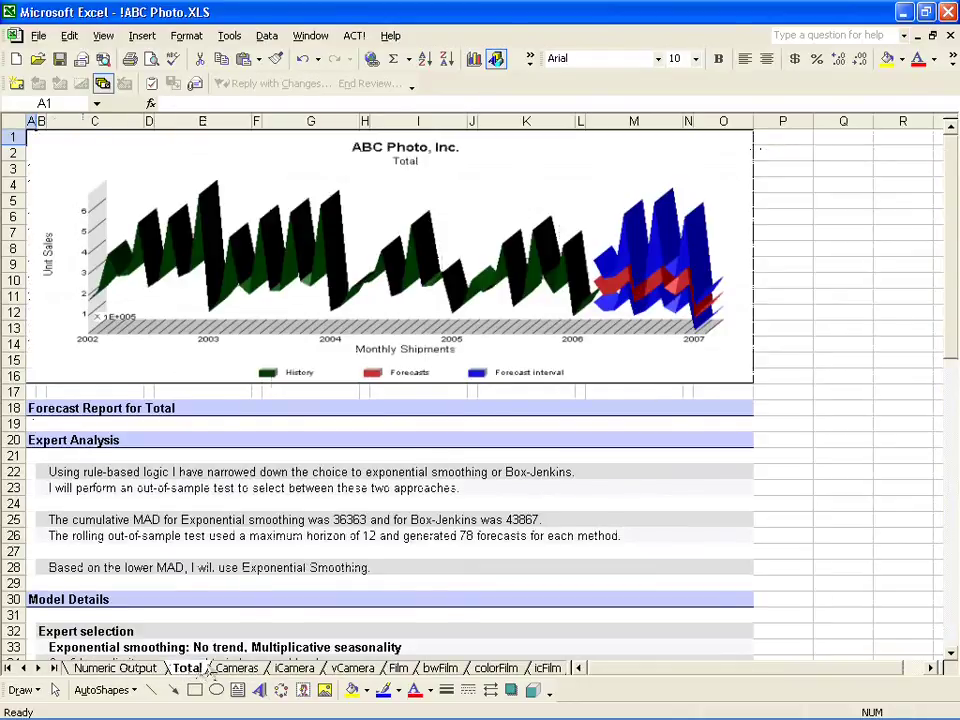
left_click(237, 668)
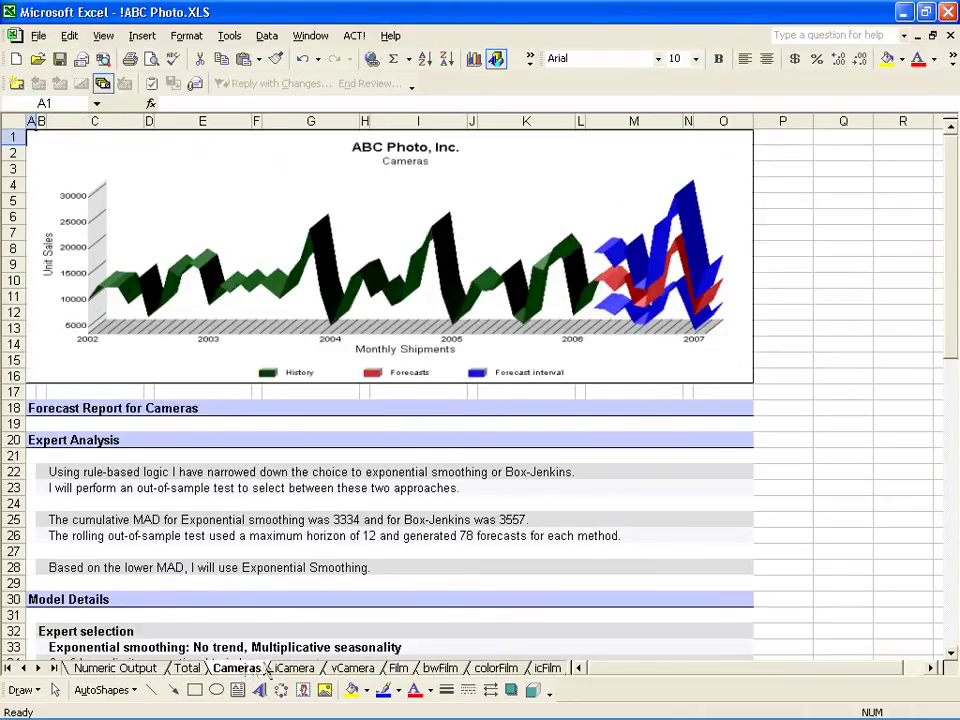
left_click(294, 668)
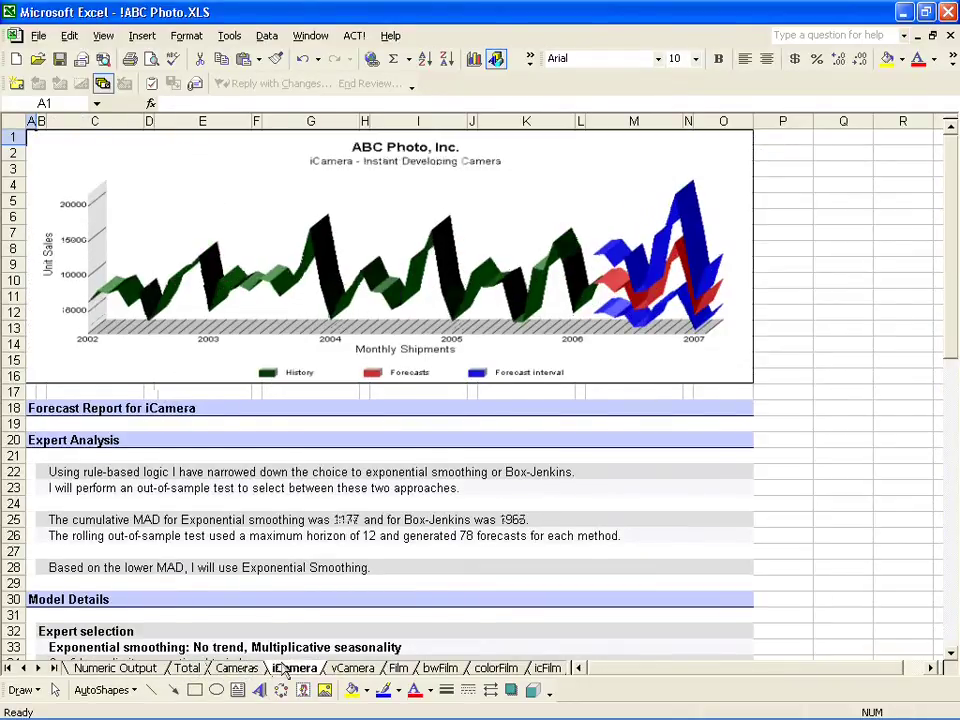
left_click(342, 668)
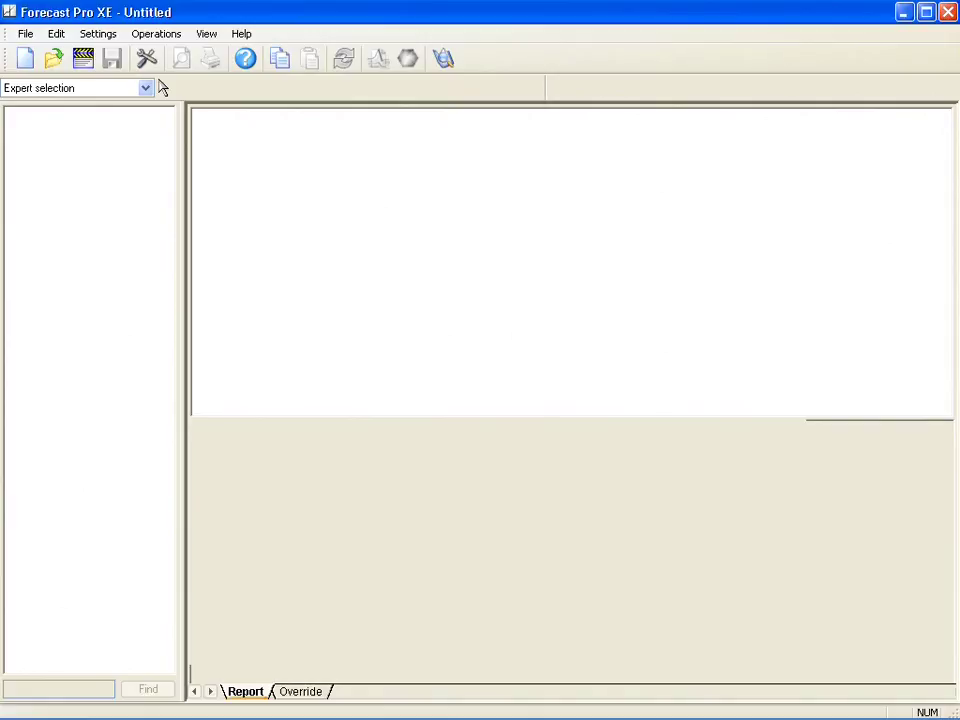
Open ABC Photo.XLS, add every series to the script and run the forecasts
left_click(55, 60)
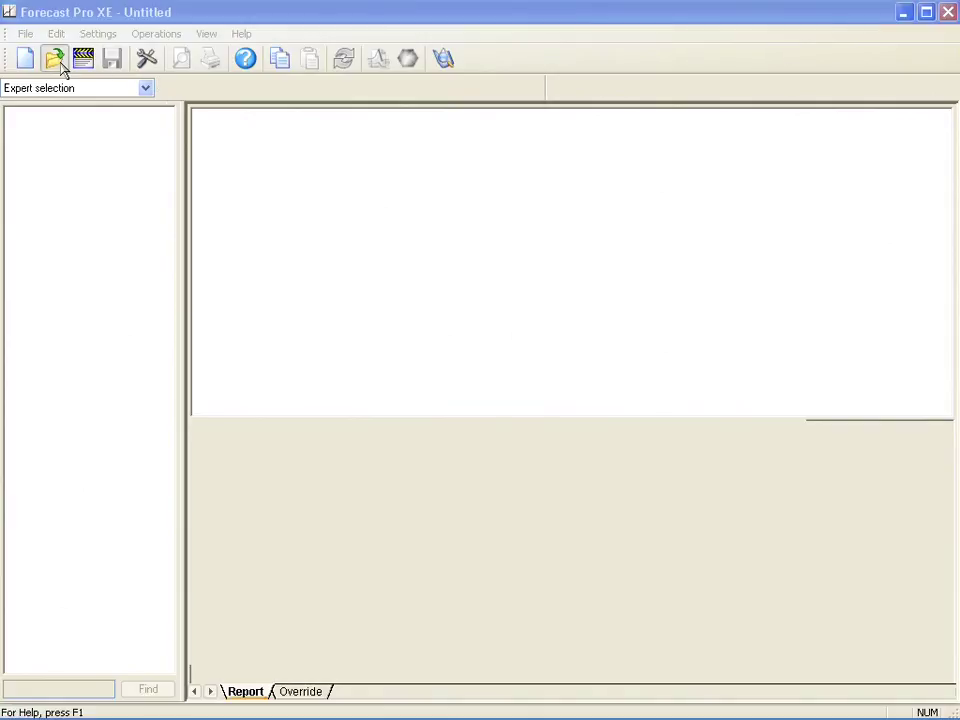
left_click(370, 251)
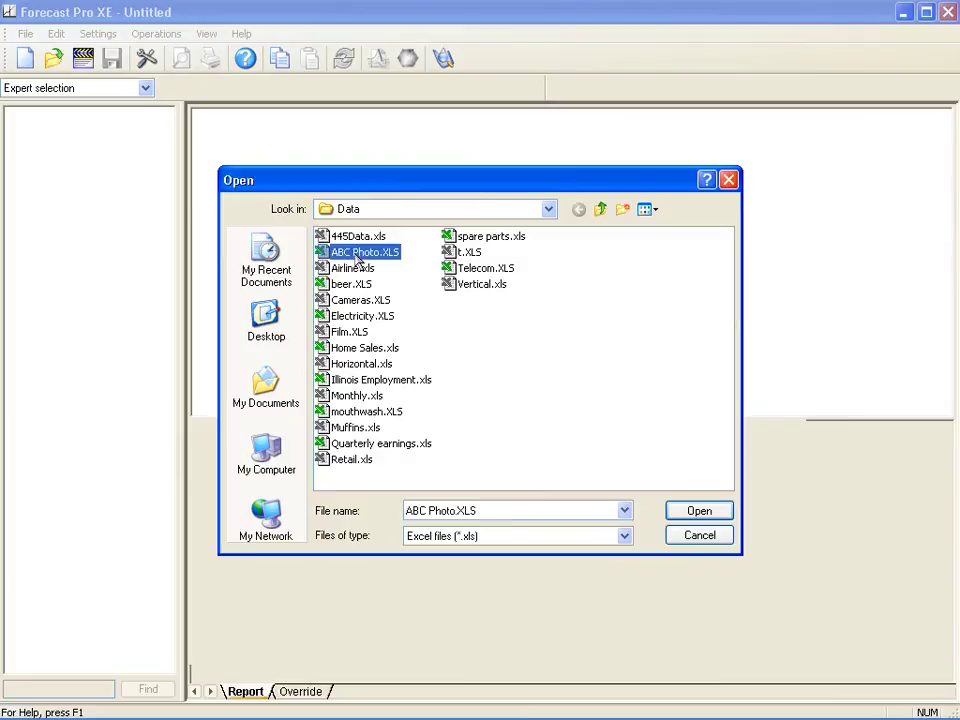
left_click(672, 511)
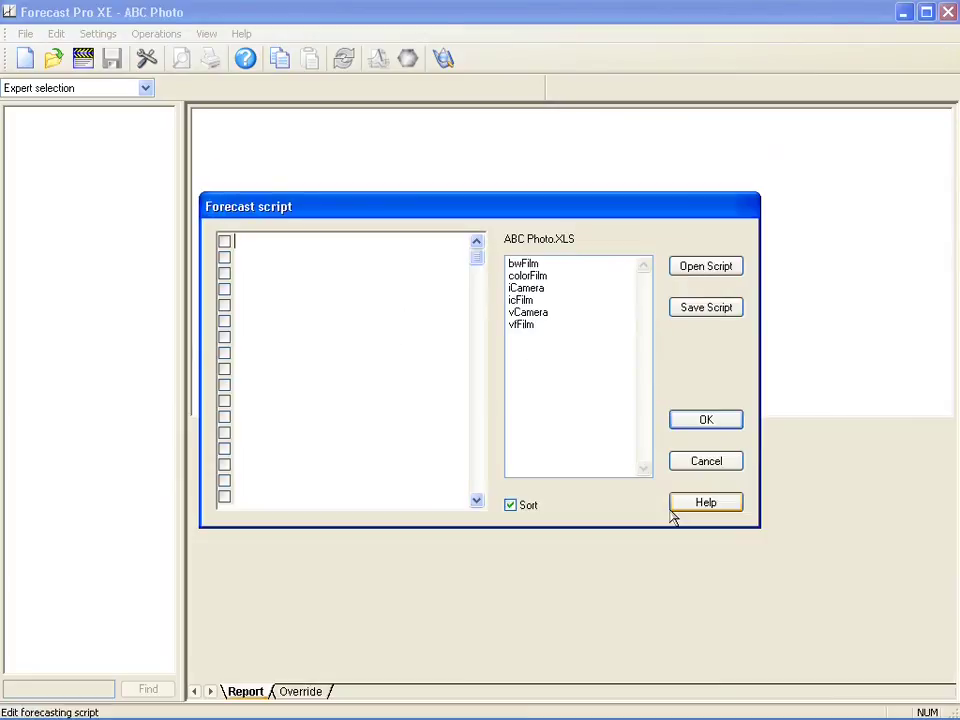
right_click(338, 305)
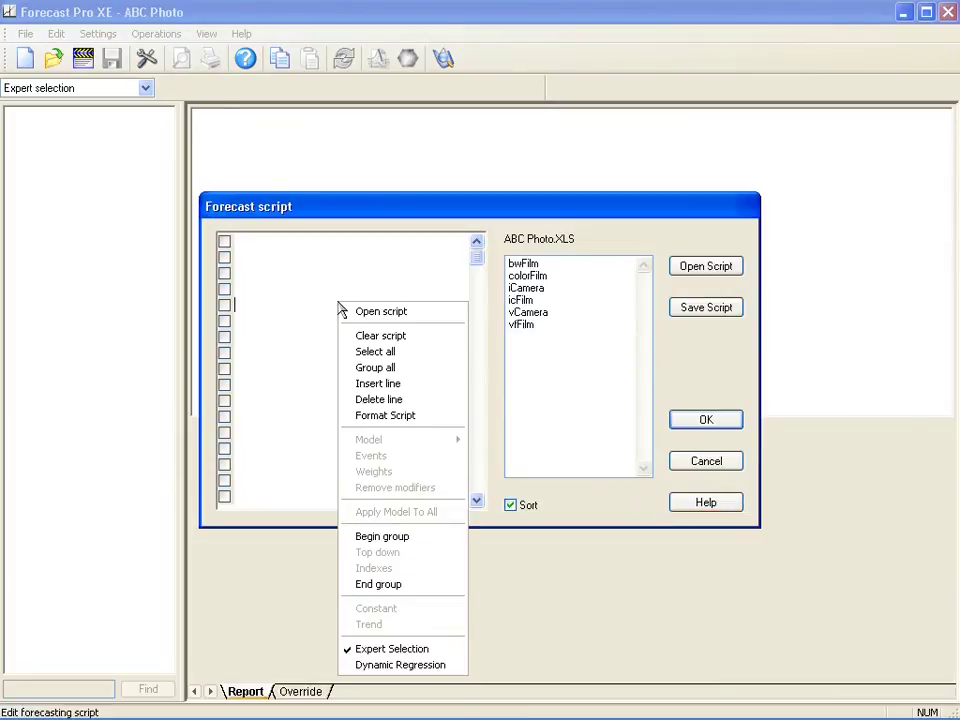
left_click(378, 351)
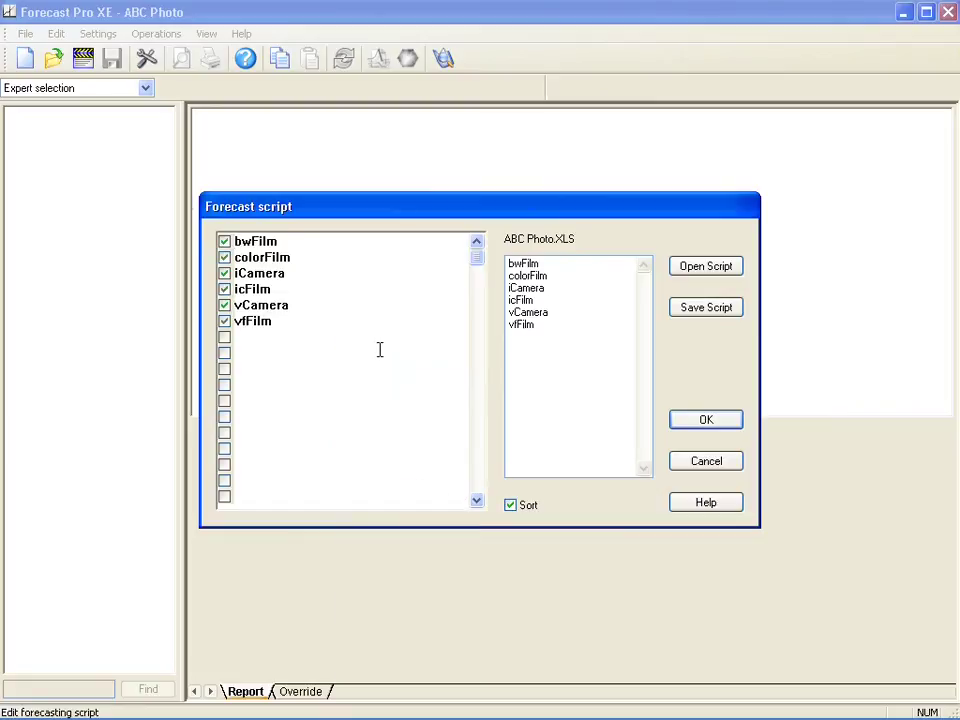
left_click(677, 421)
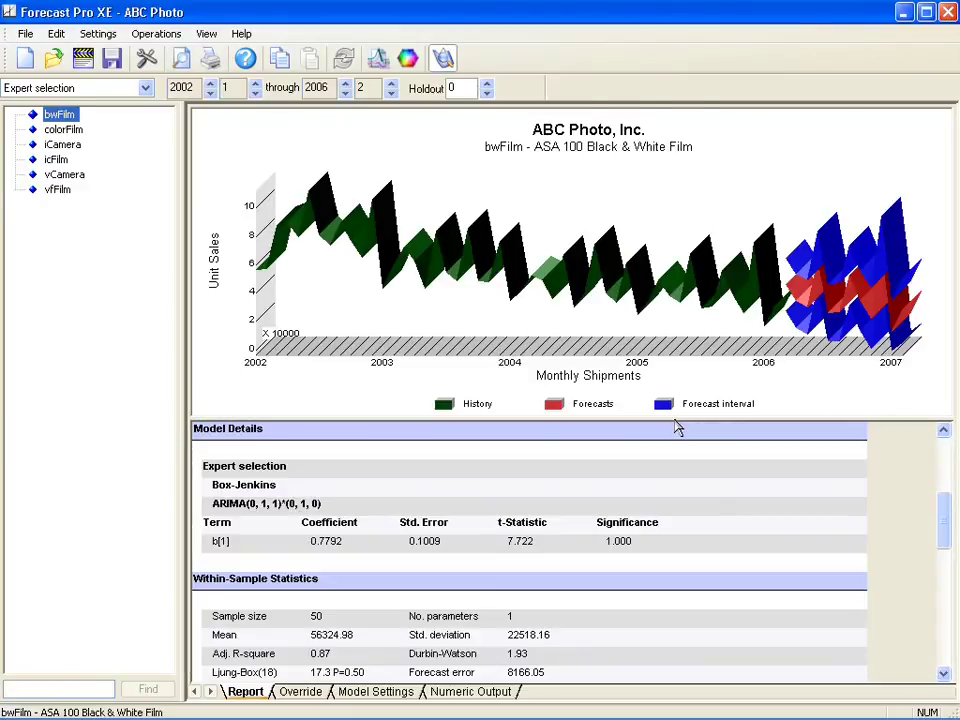
Review the colorFilm, iCamera and icFilm forecasts, then begin saving the output to Excel
left_click(66, 130)
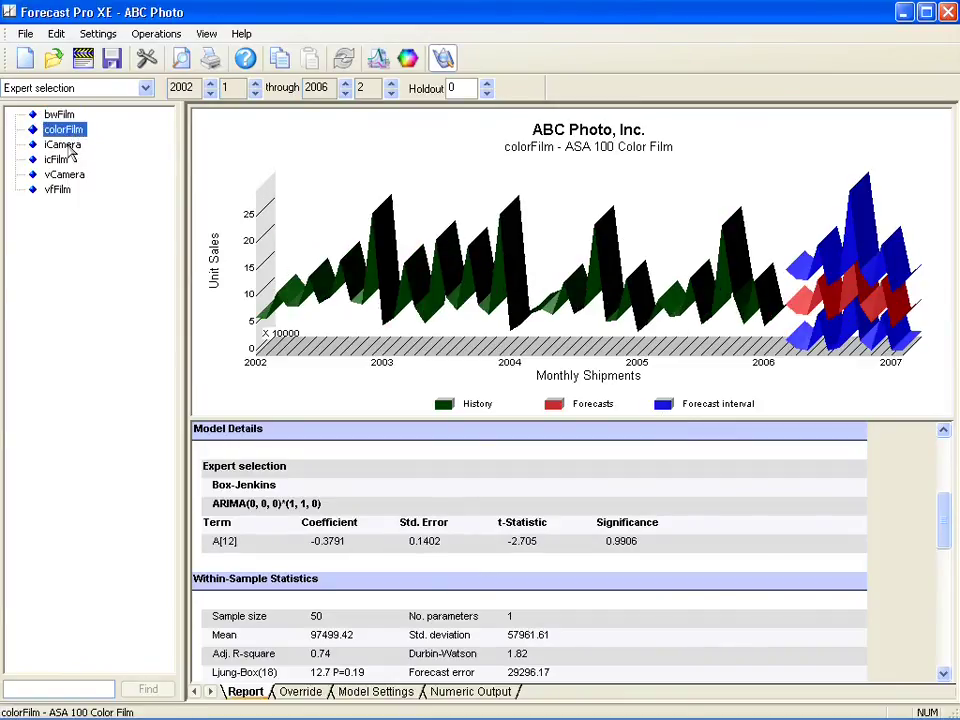
left_click(68, 146)
left_click(62, 160)
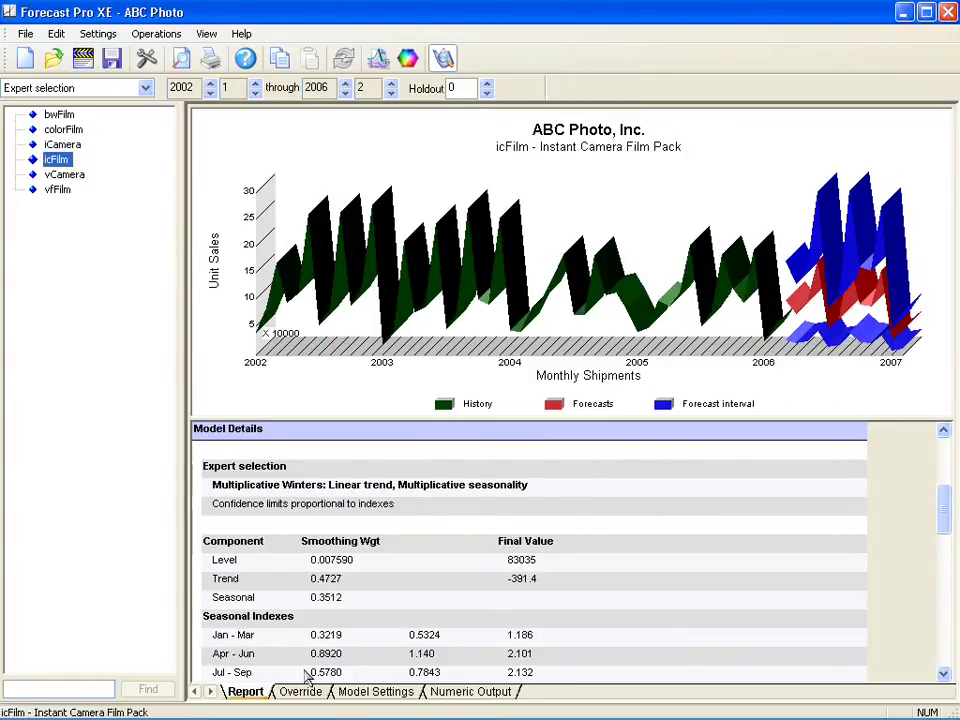
left_click(230, 513)
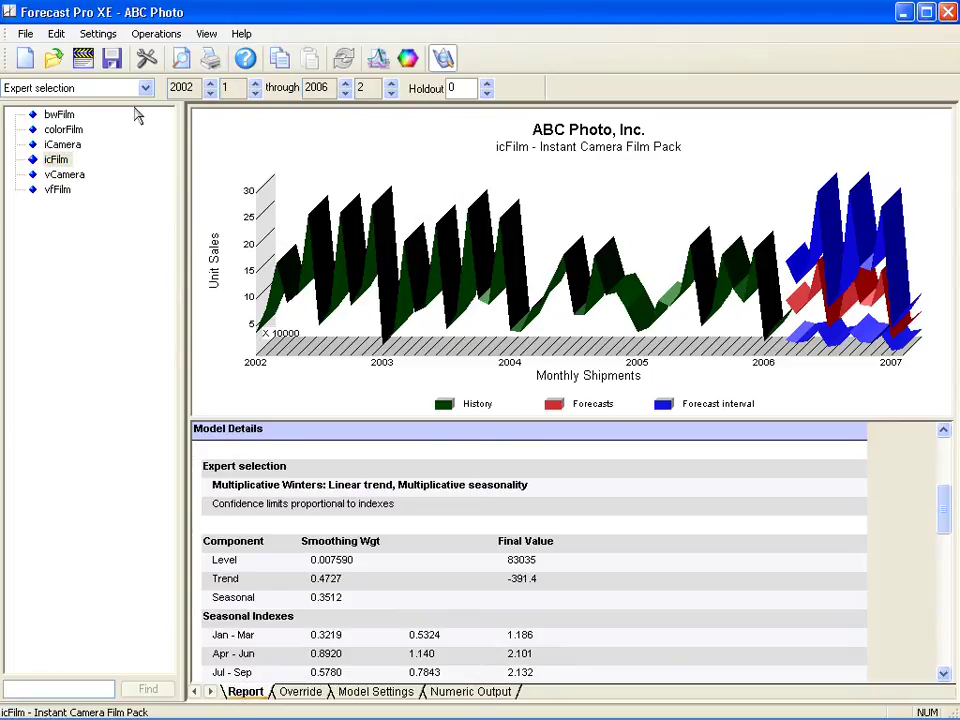
left_click(111, 58)
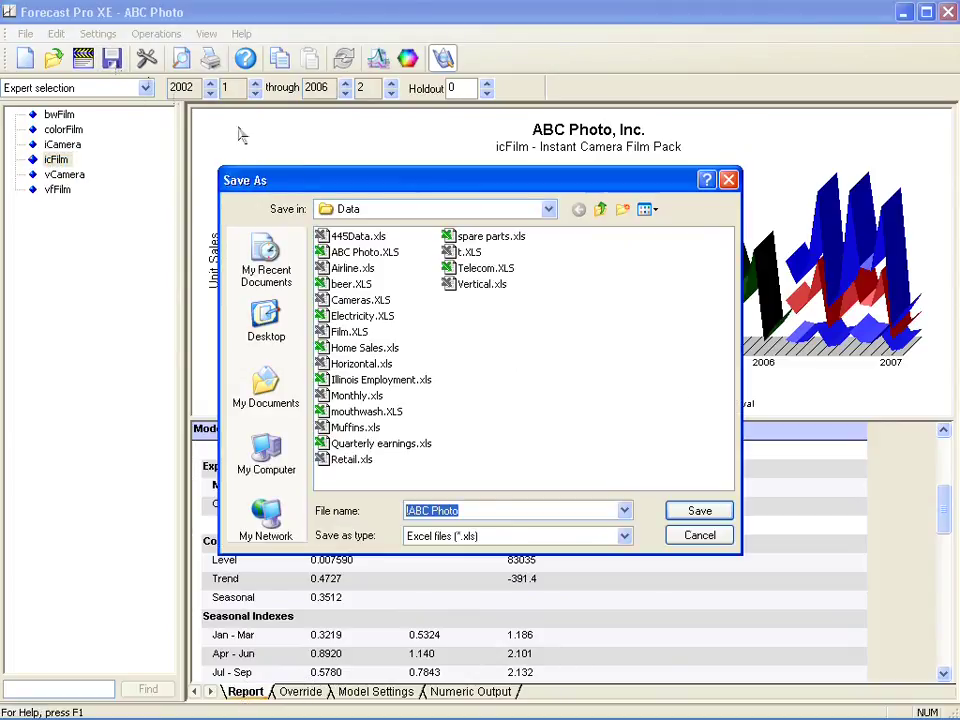
Keep the file name ABC Photo and save the output workbook
left_click(672, 514)
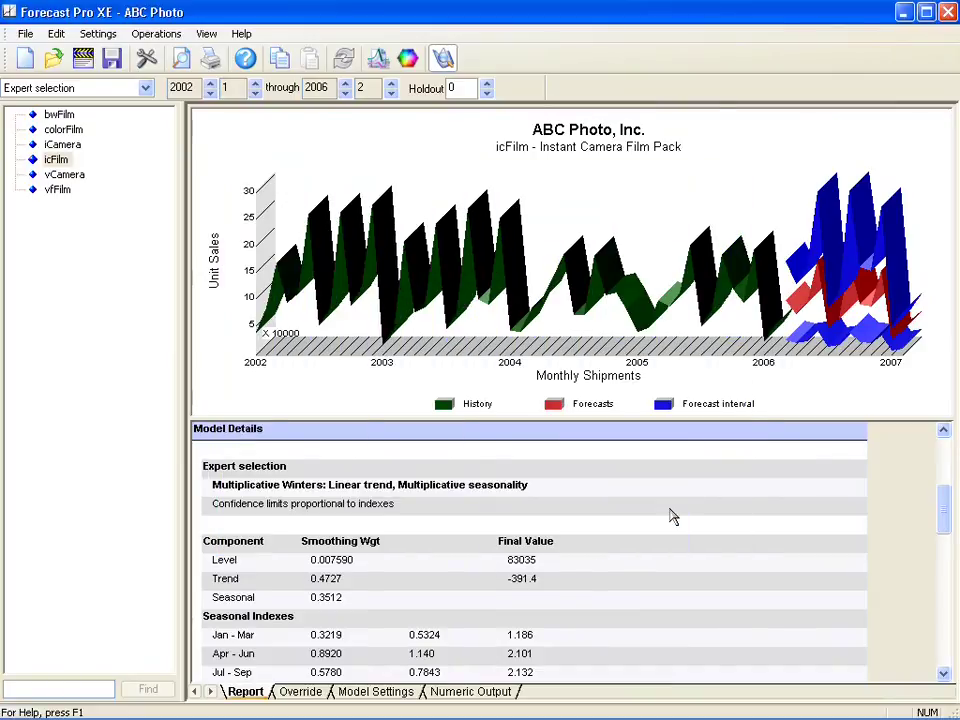